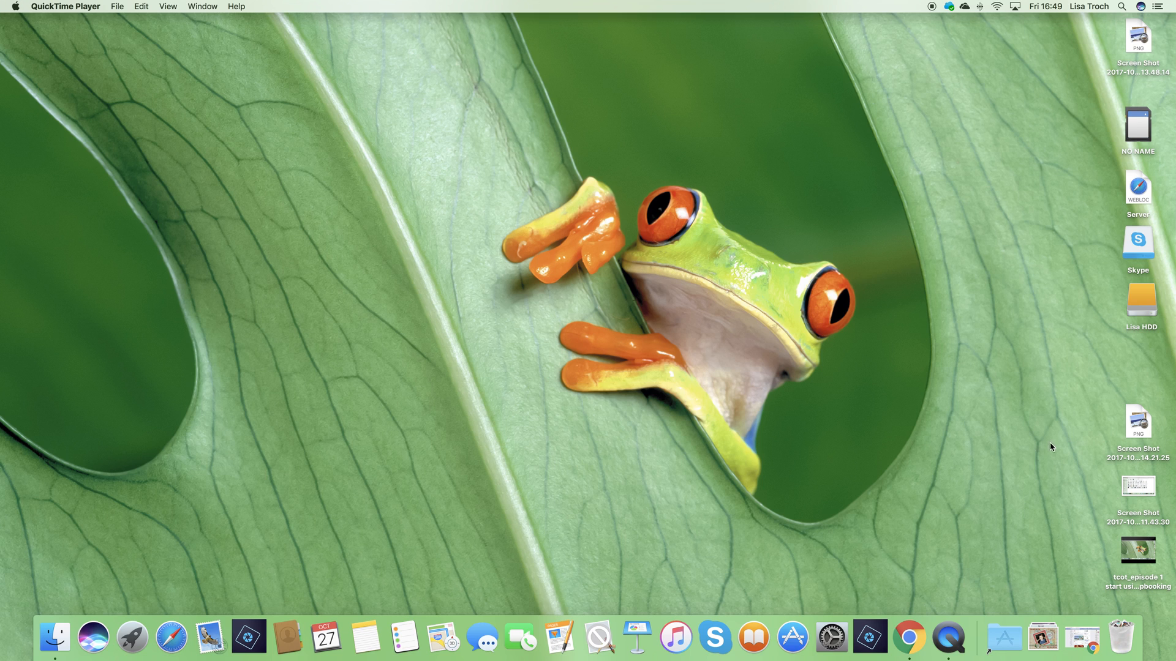
Switch to Photoshop Elements Editor and create a blank 12 x 12 in, 300 pixels/inch Scrapbooking document named tcot_colrmeaut with a white background.
click(870, 638)
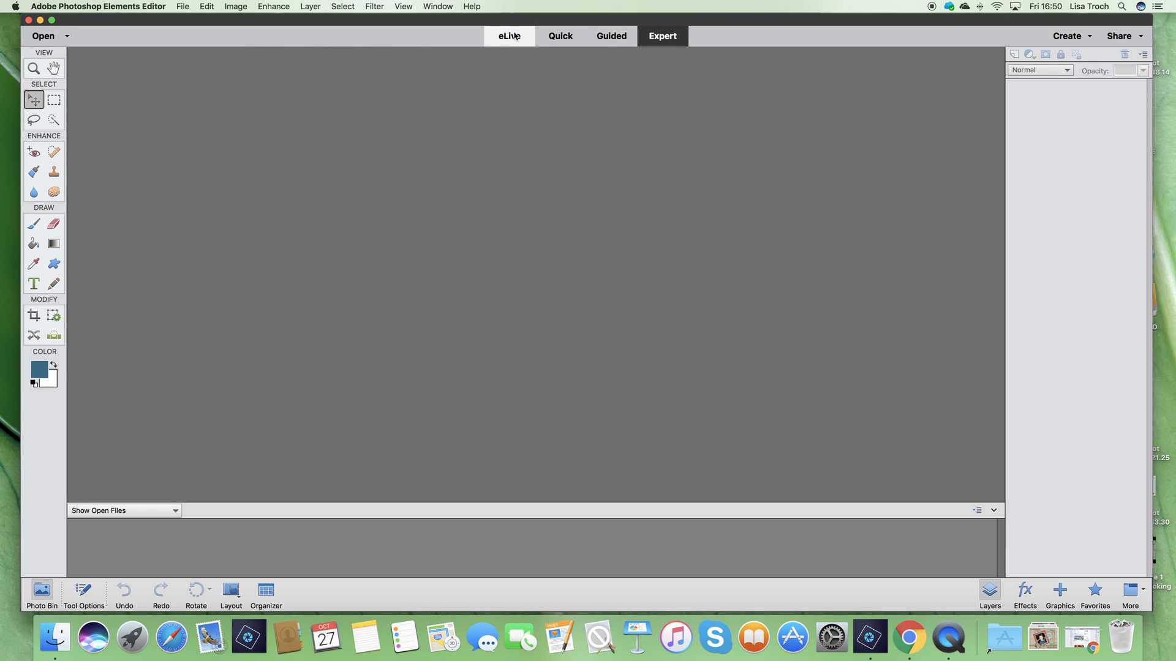
click(183, 7)
mouse_move(281, 23)
click(338, 23)
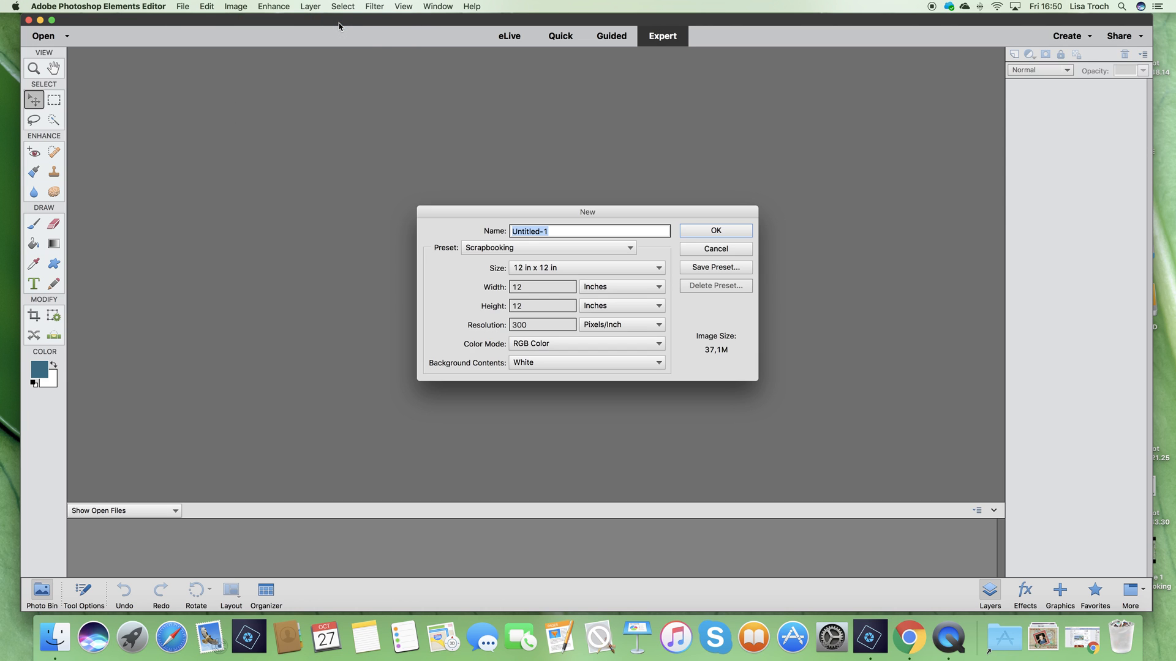
text(tcot_colrmeaut)
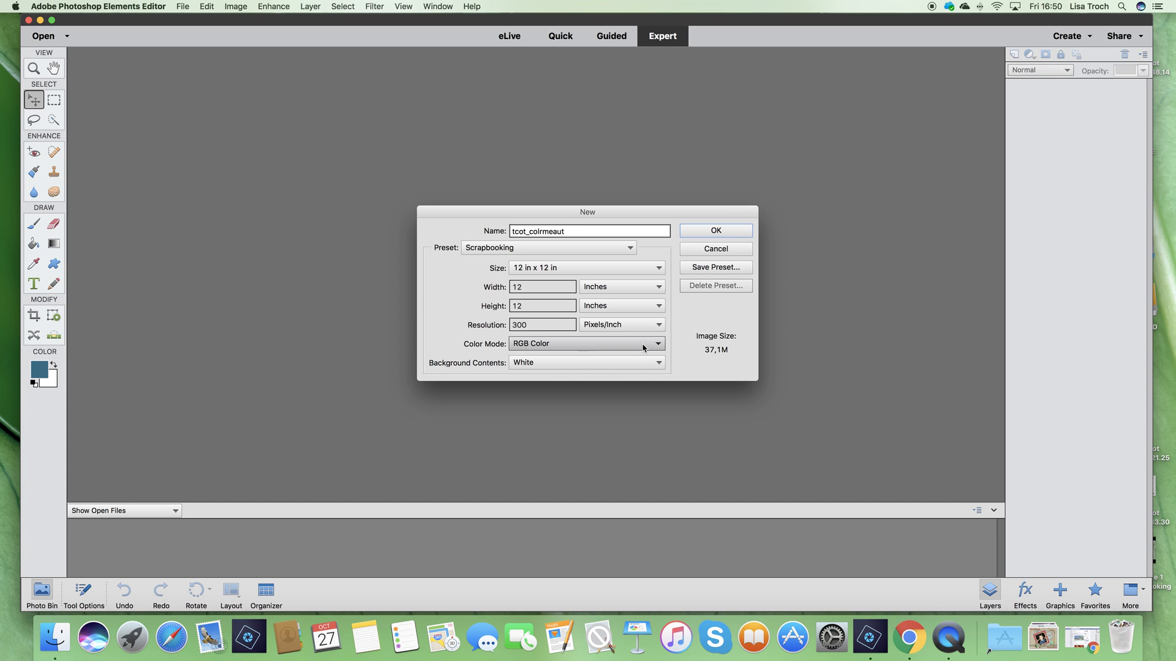
click(733, 233)
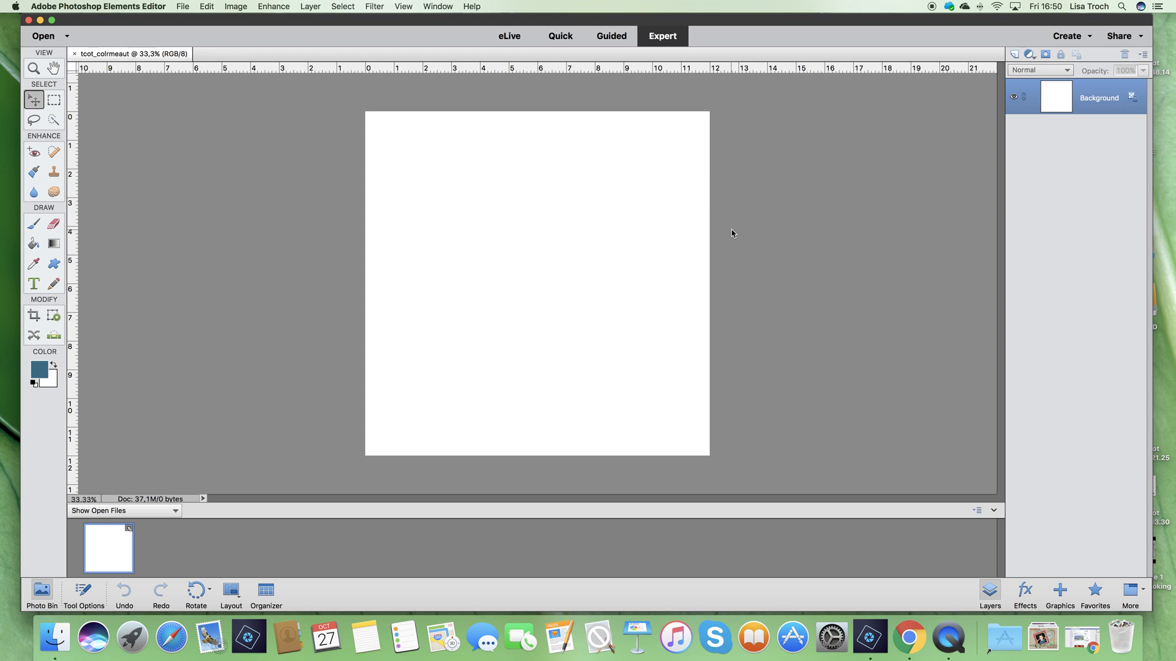
Start opening files and browse to the colrmeaut folder in Downloads.
click(183, 8)
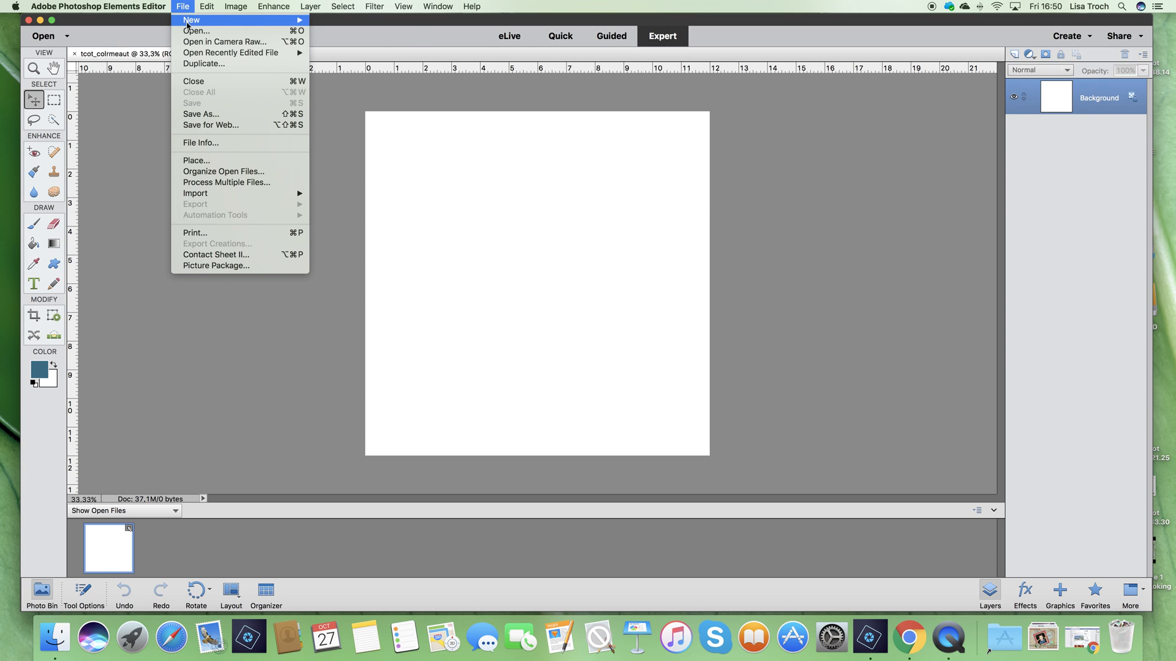
click(190, 32)
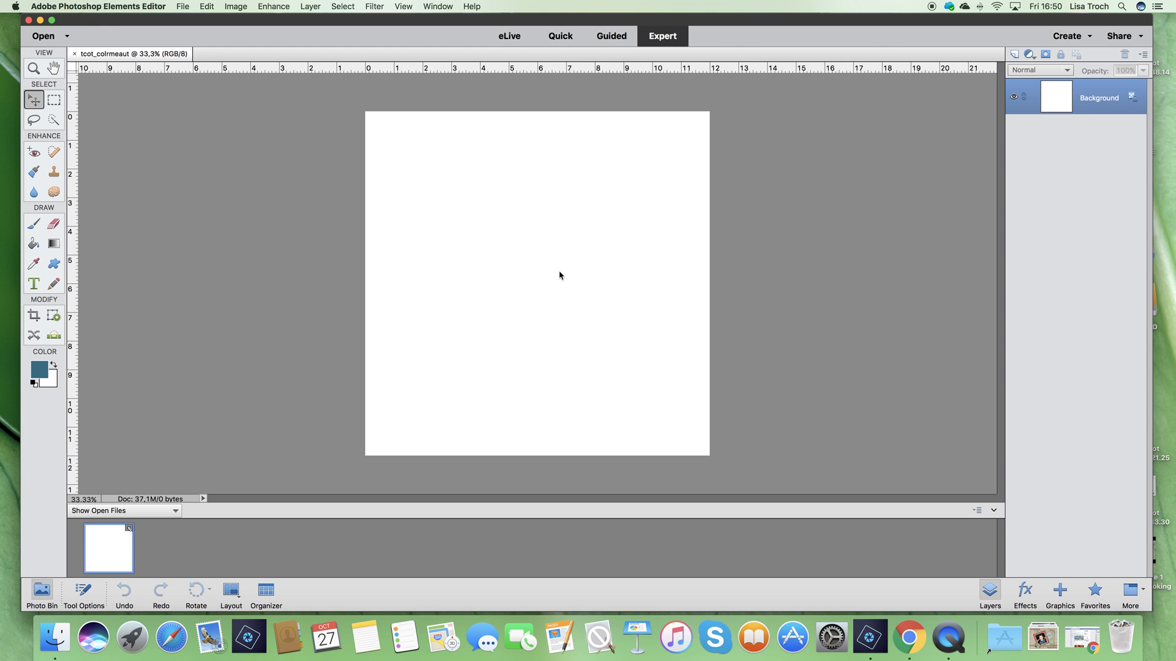
key(super+o)
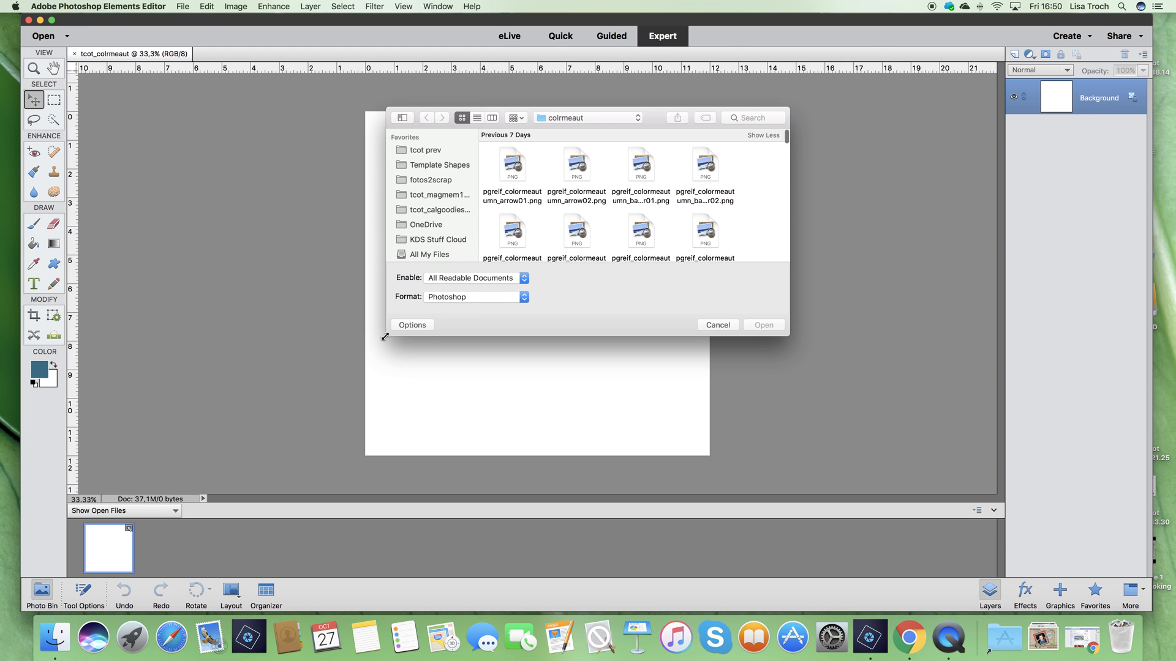
drag(343, 378, 199, 538)
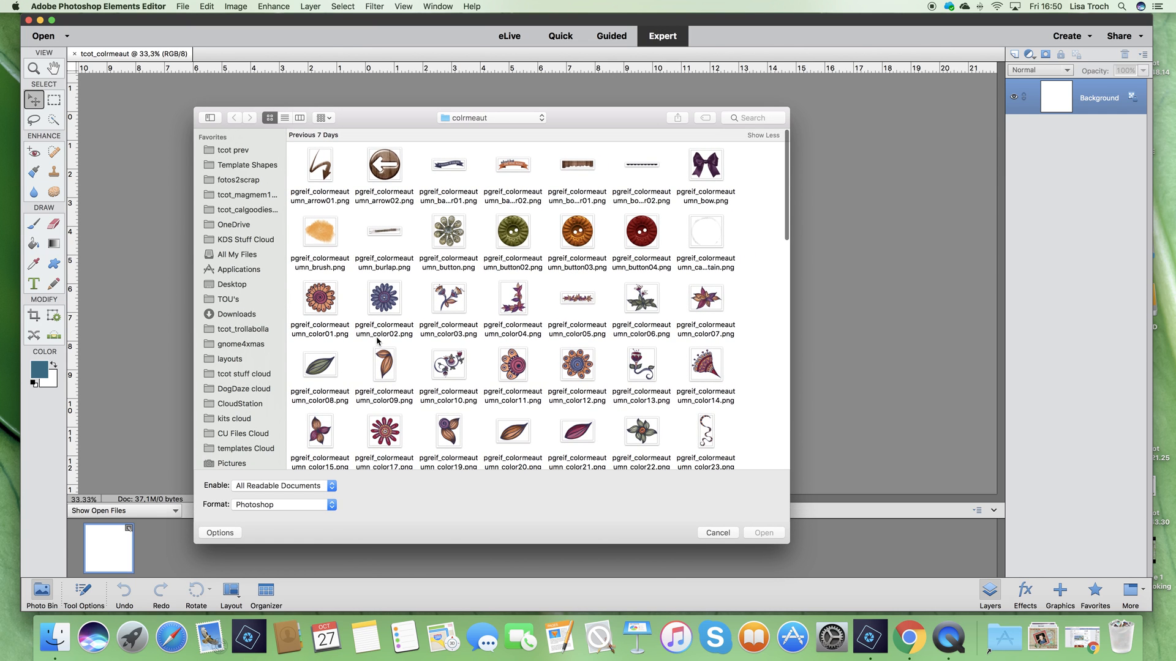
click(237, 315)
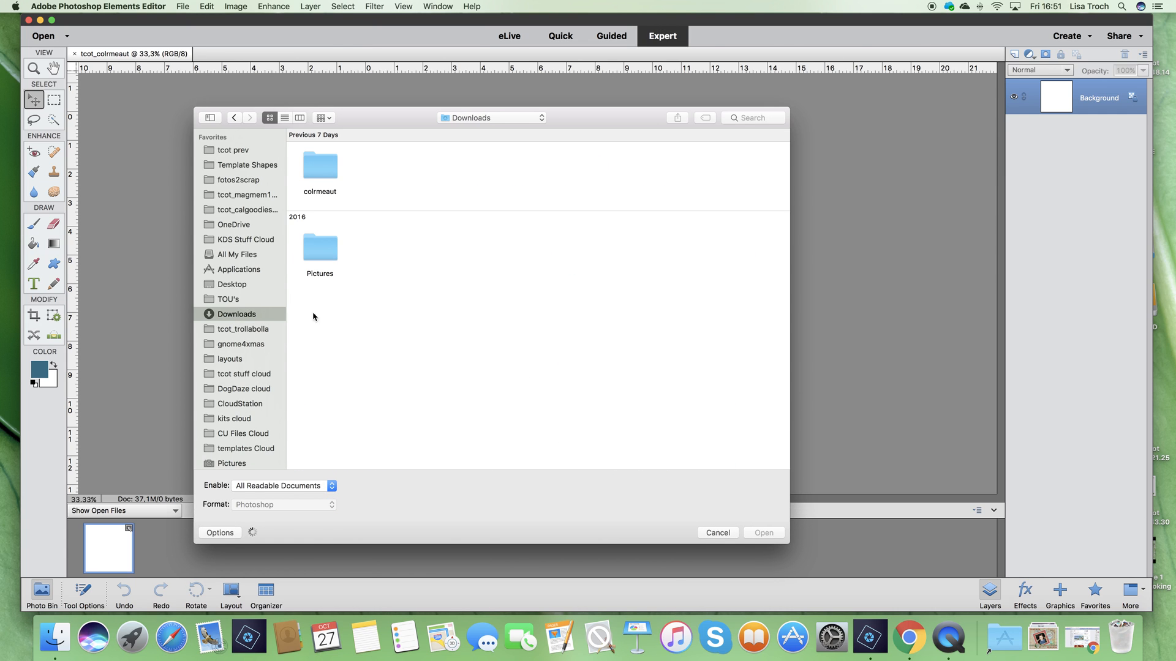
click(320, 169)
click(766, 533)
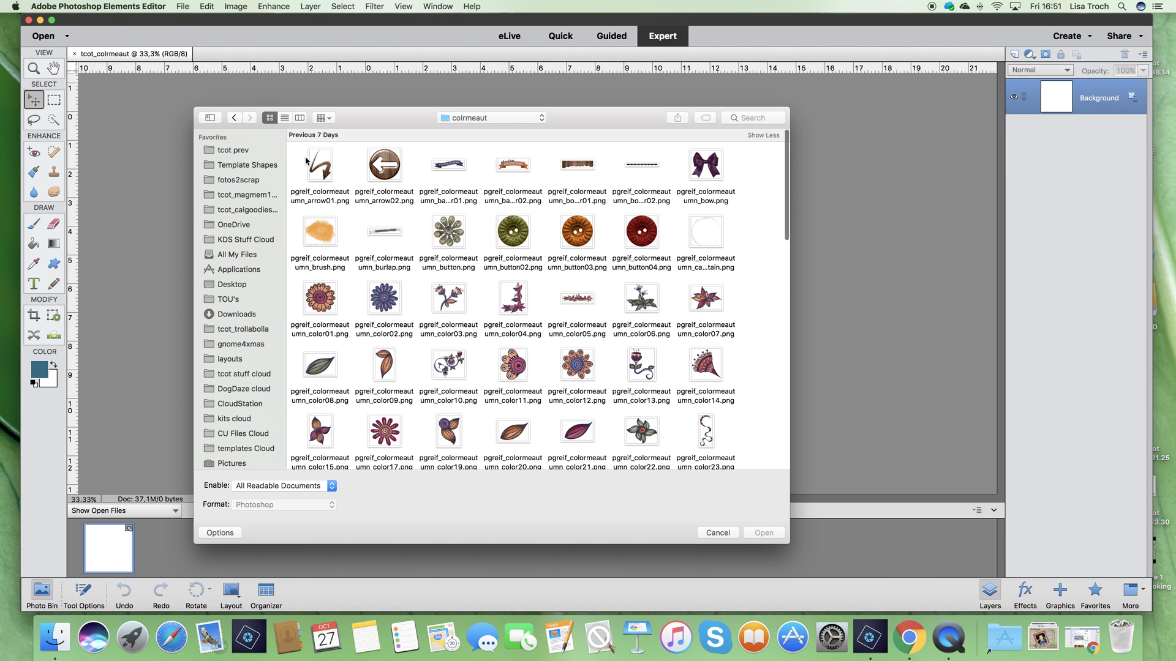
Open all files in the colrmeaut folder except PGreif_ColorMeAutumn_FullKit.jpg.
drag(289, 149, 801, 510)
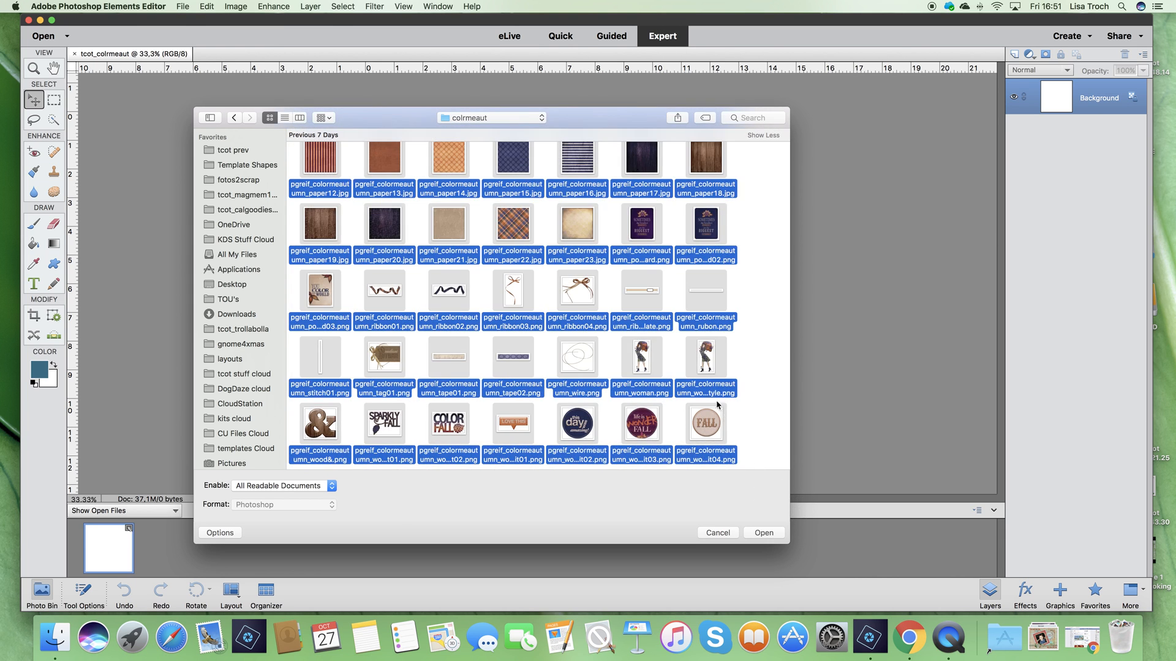
scroll(714, 391, up, 2)
scroll(713, 390, up, 6)
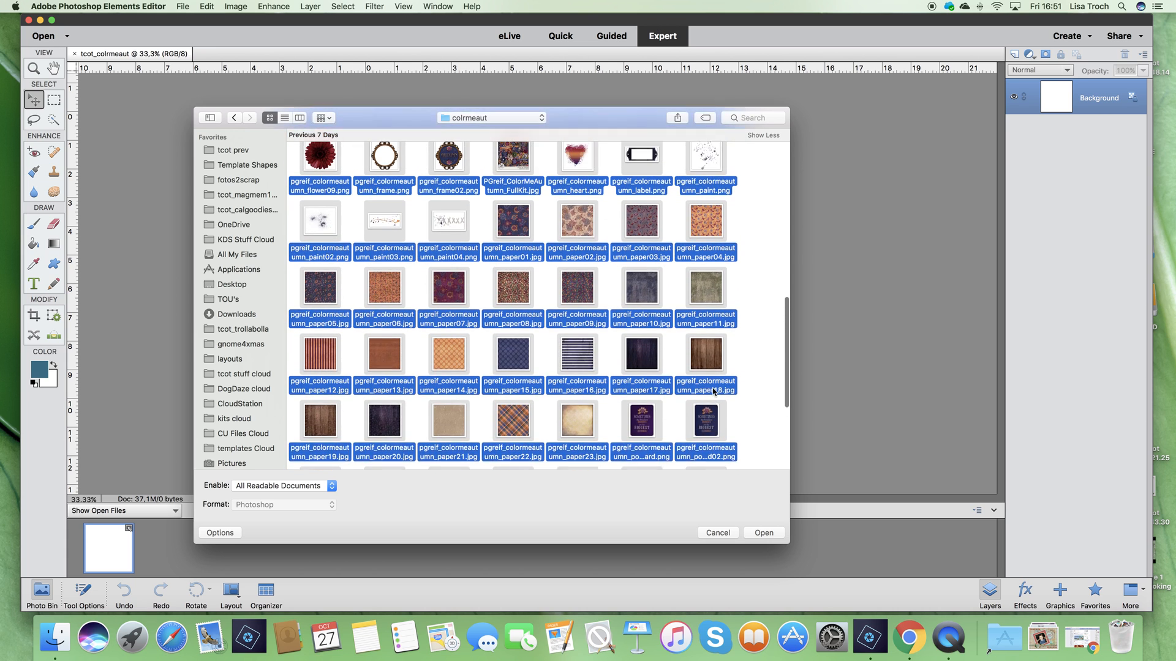
super+click(513, 253)
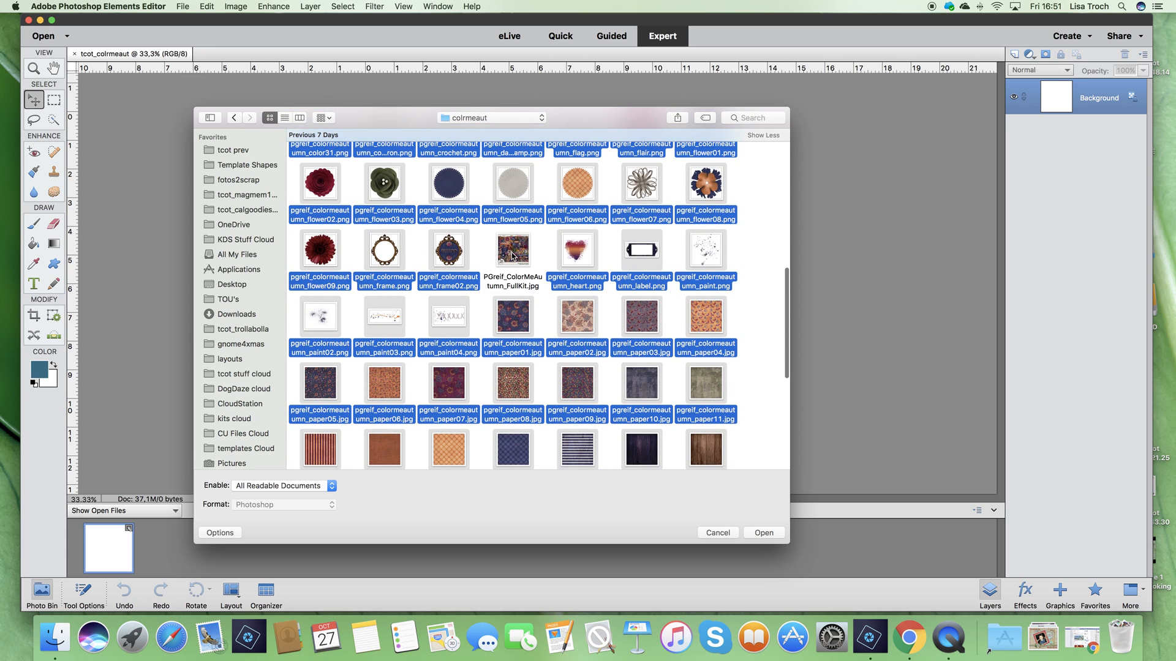
click(763, 533)
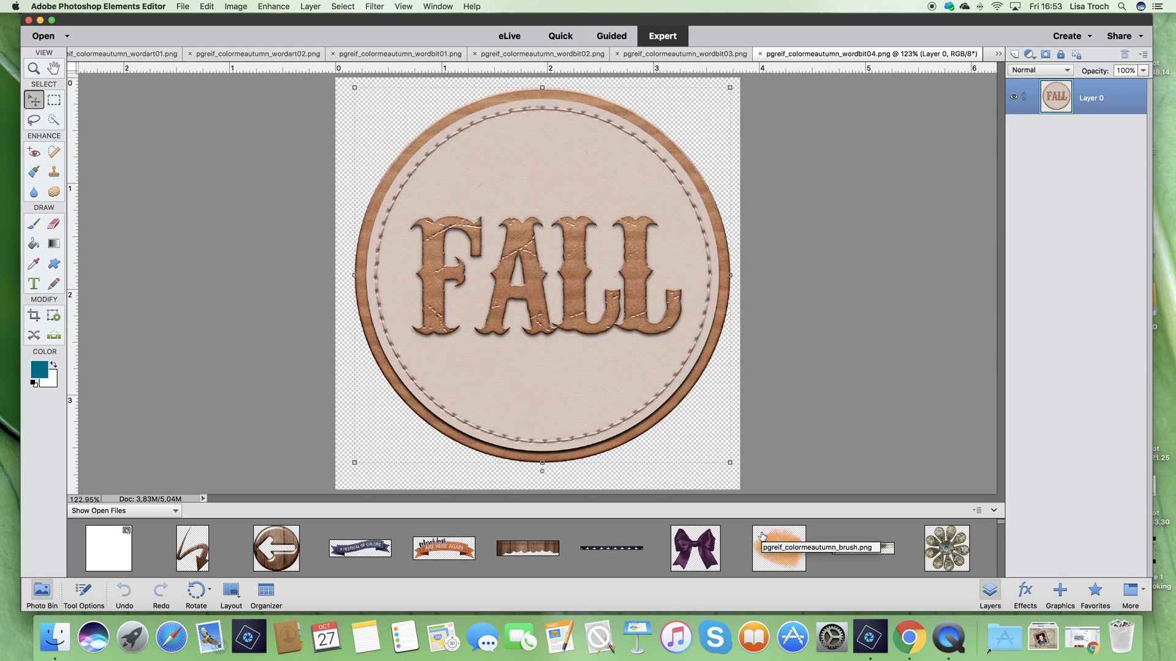
Place the purple floral paper pgreif_colormeautumn_paper07.jpg from the open files onto the blank tcot_colrmeaut page.
click(110, 555)
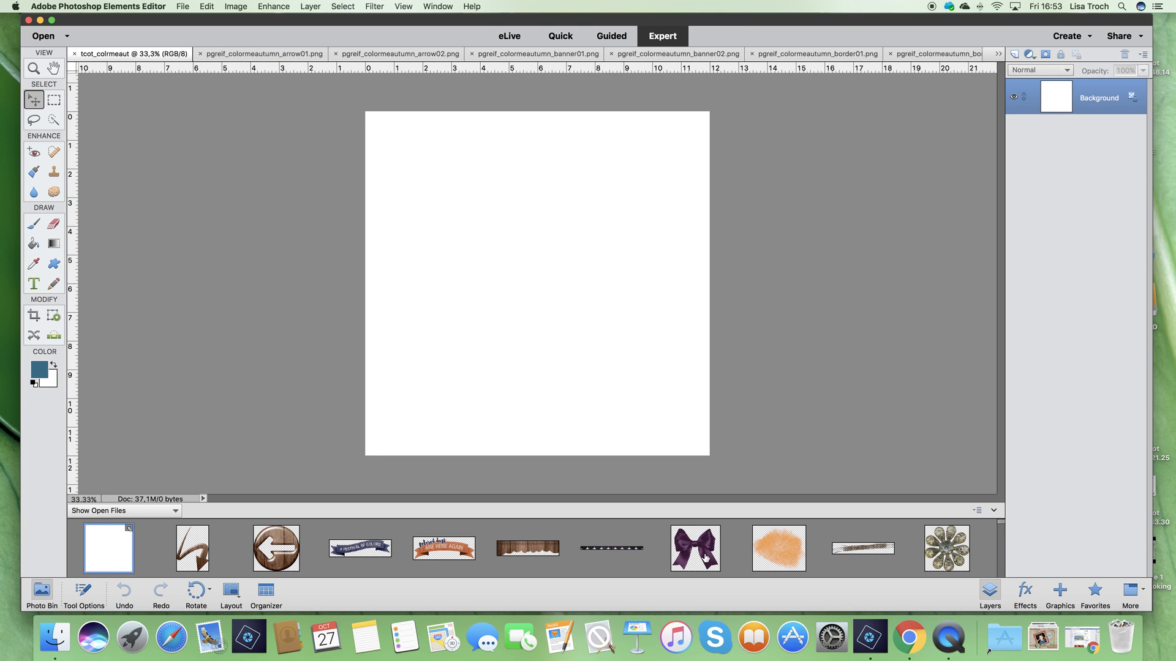
scroll(628, 564, down, 2)
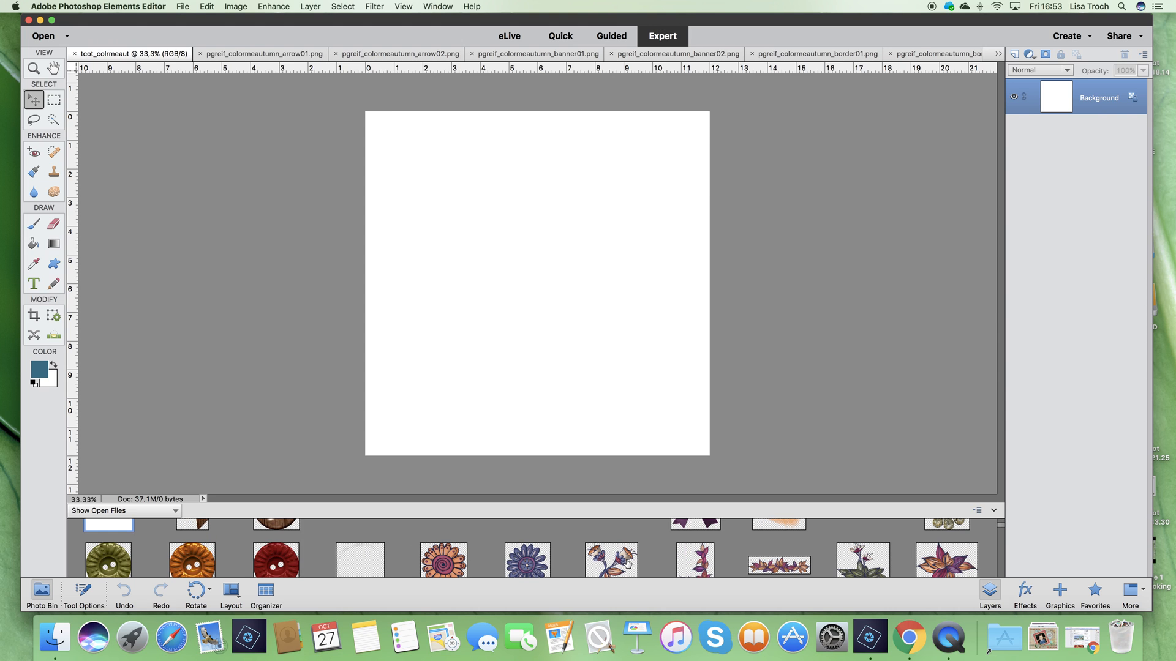
scroll(627, 564, down, 2)
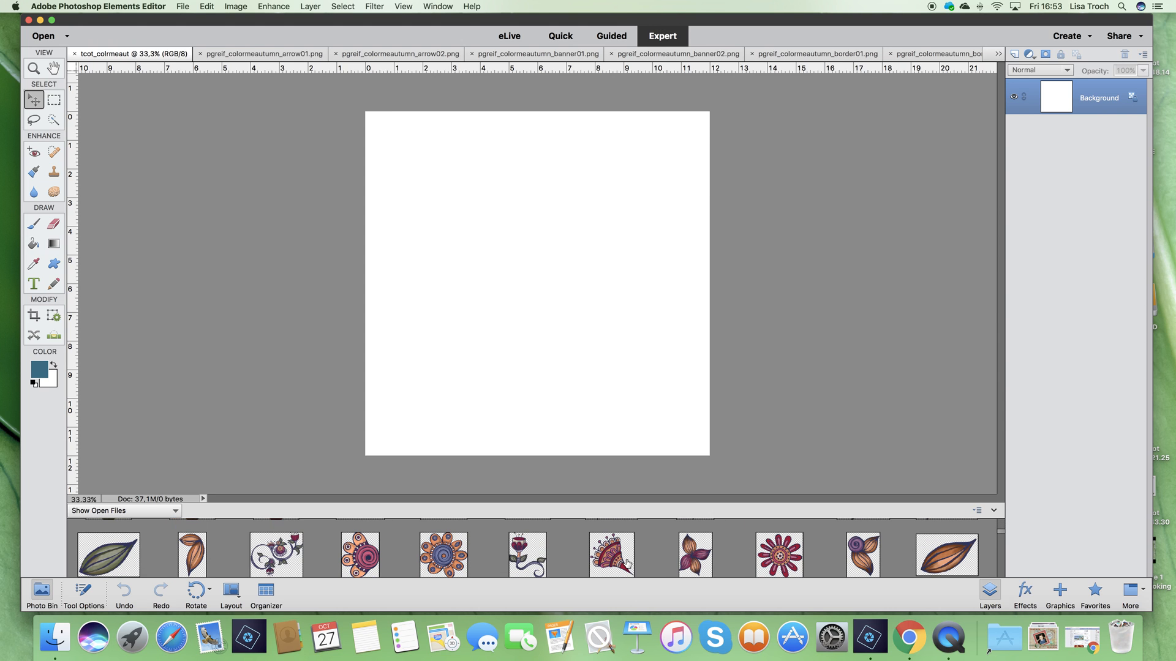
scroll(628, 563, down, 2)
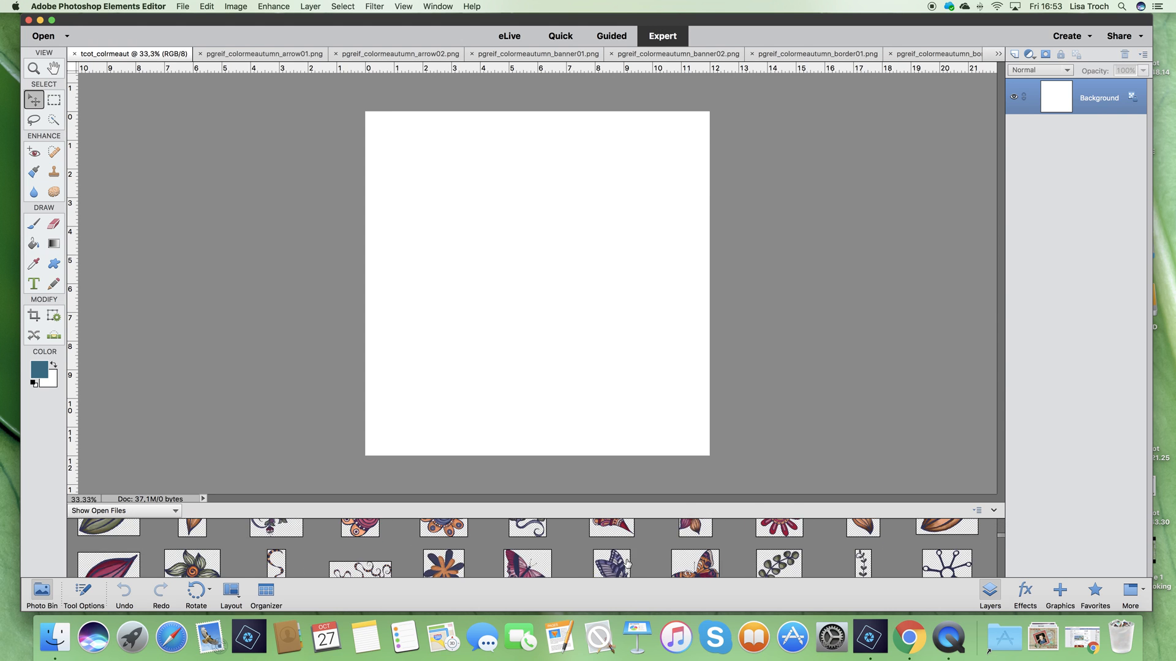
scroll(628, 563, down, 6)
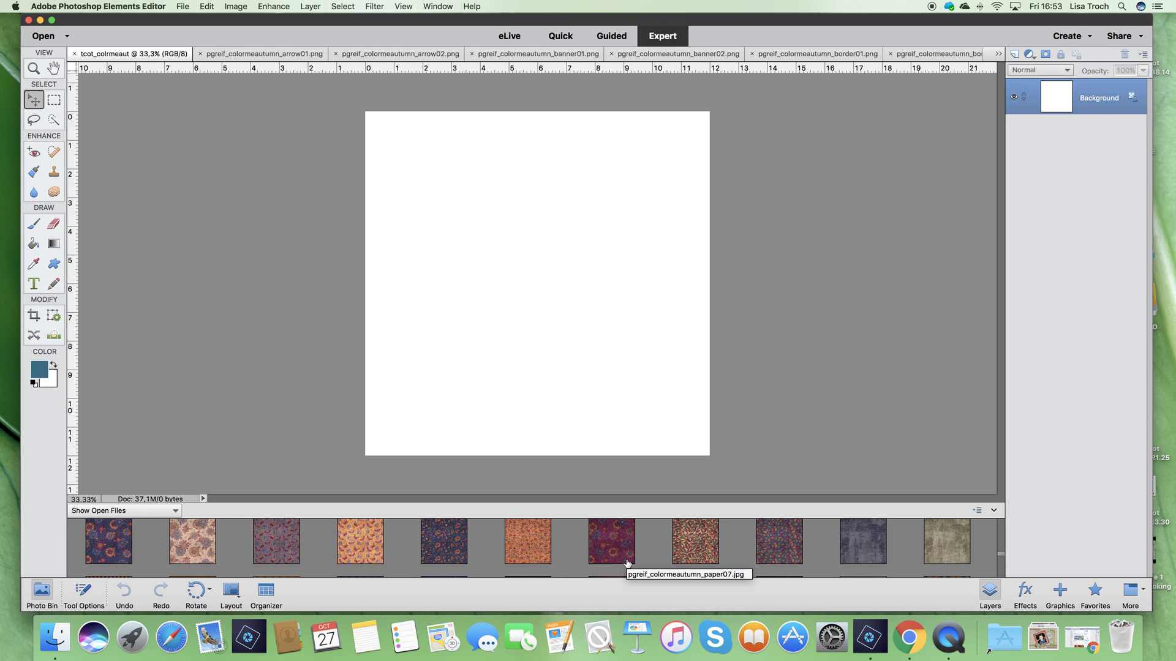
drag(626, 562, 564, 345)
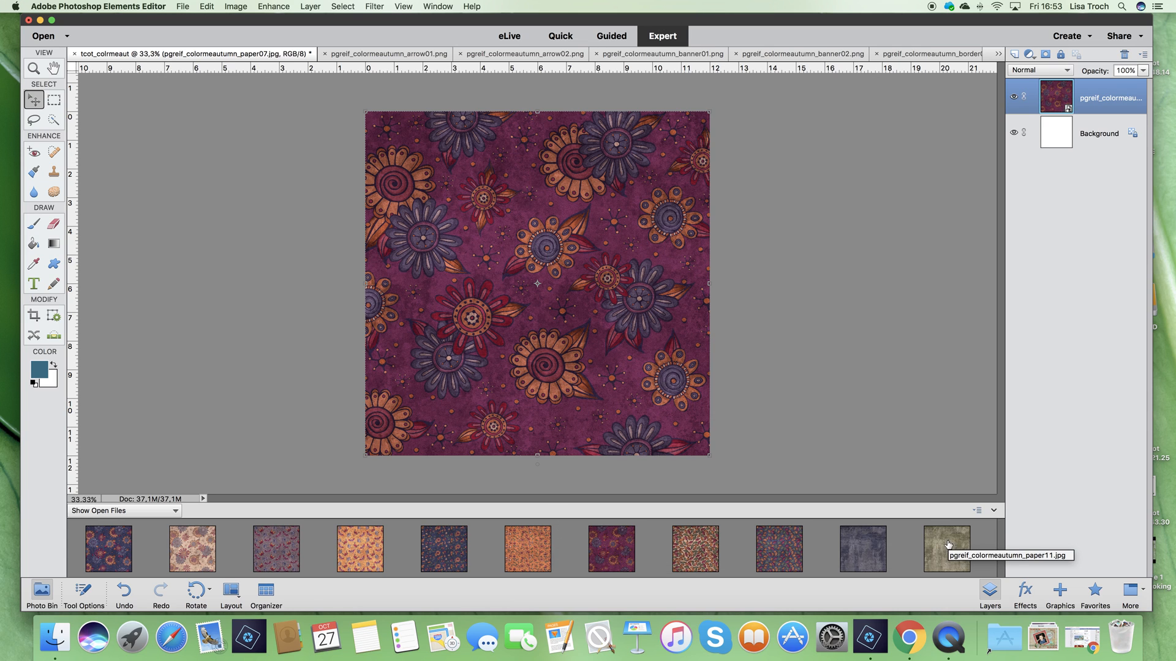
Add pgreif_colormeautumn_paper11.jpg on top and scale it proportionally to about 87.37%, leaving an even floral border around it.
drag(948, 545, 578, 337)
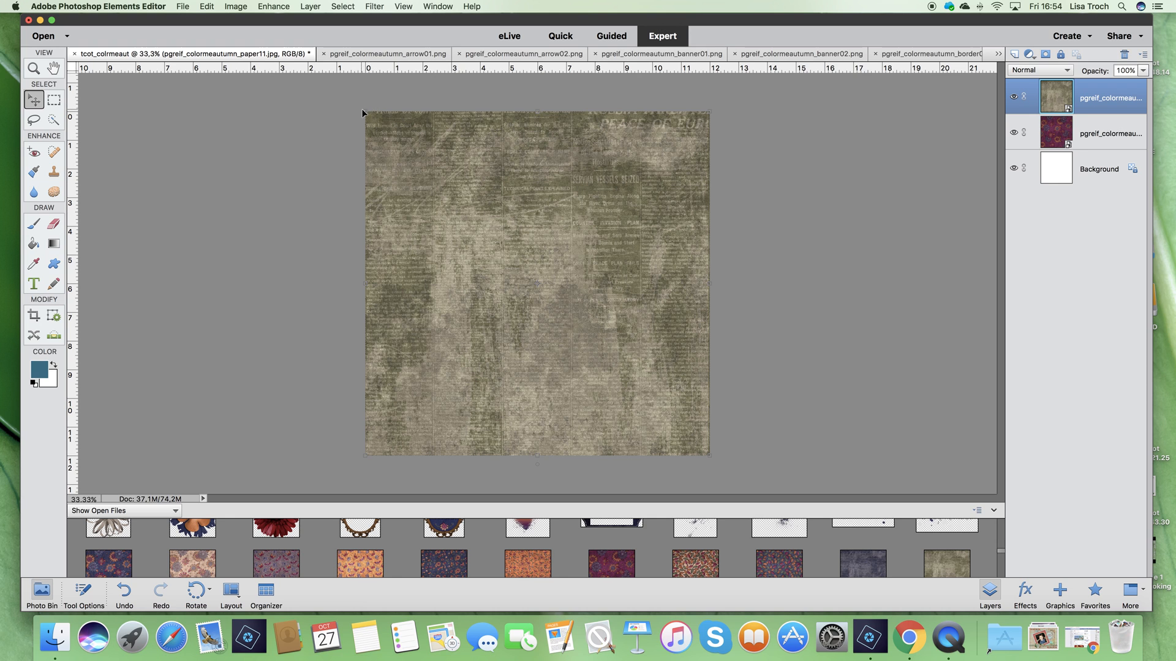
drag(366, 112, 387, 134)
drag(709, 455, 685, 440)
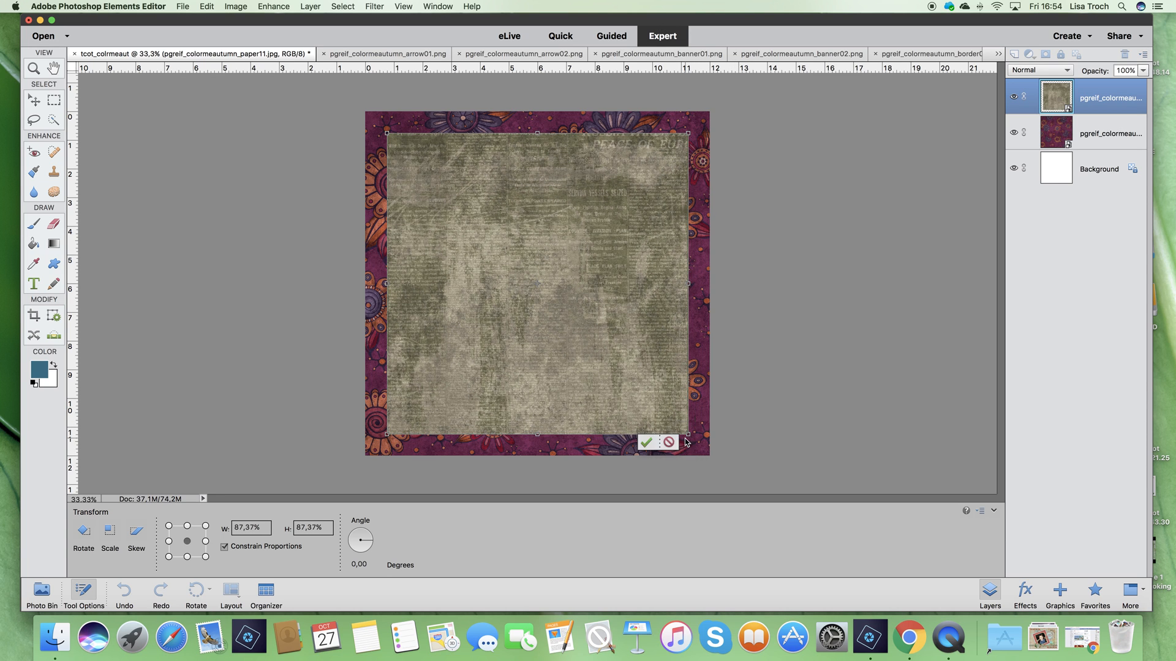
click(647, 443)
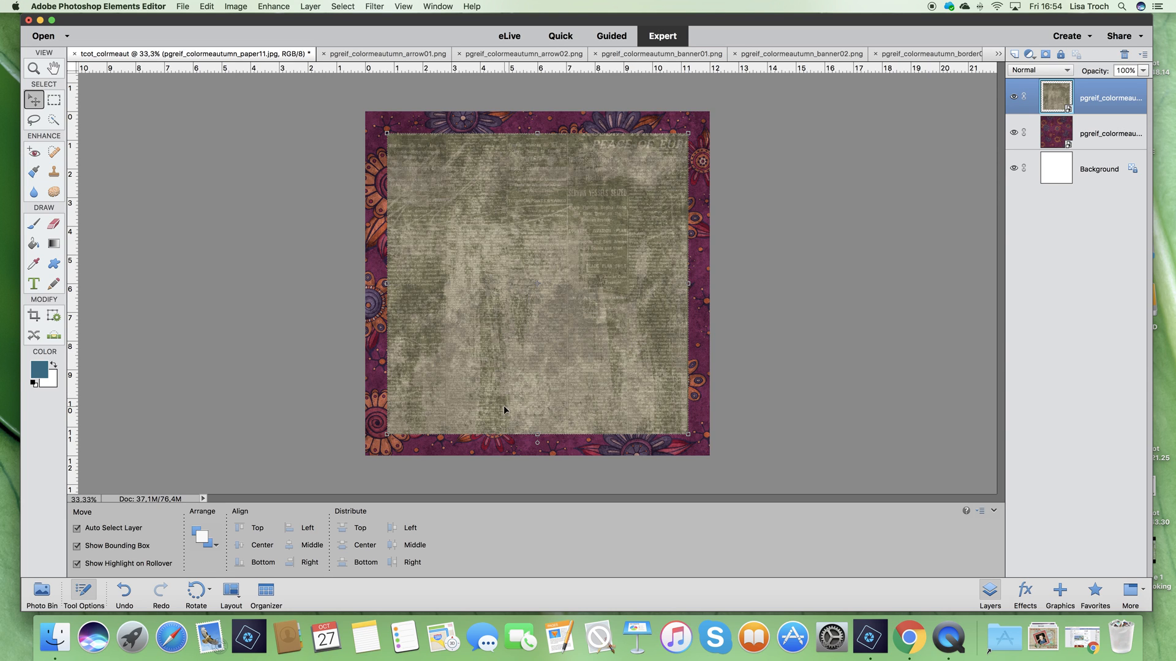
Place the round ornate frame pgreif_colormeautumn_frame.png from the open files at the centre of the page.
click(48, 592)
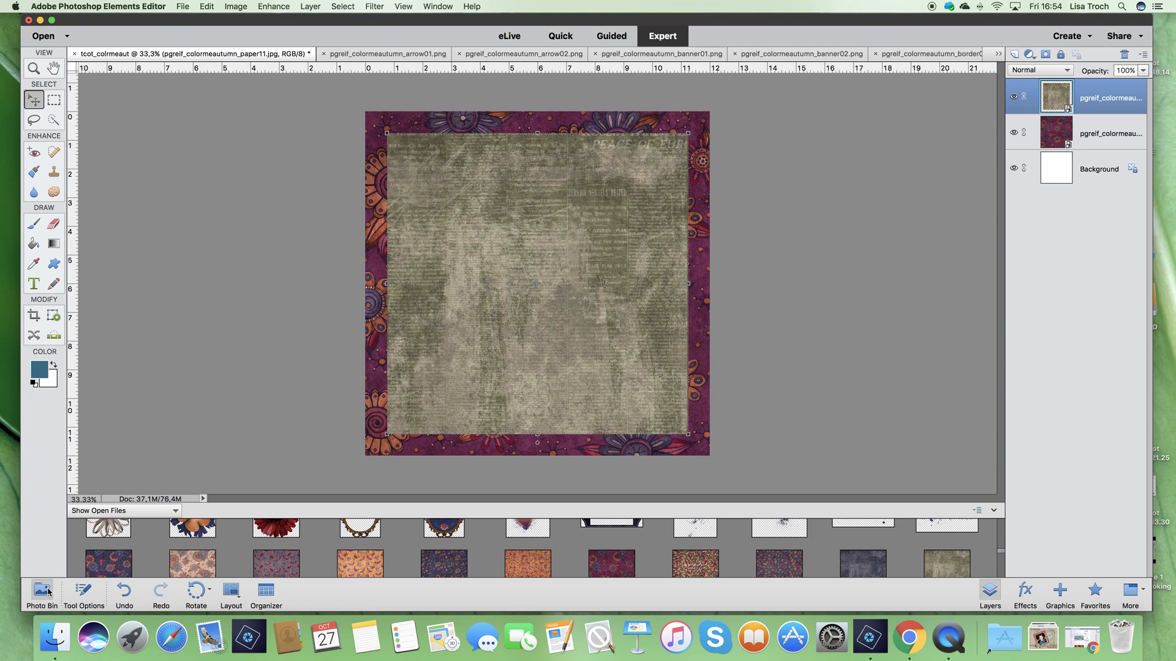
scroll(570, 551, up, 1)
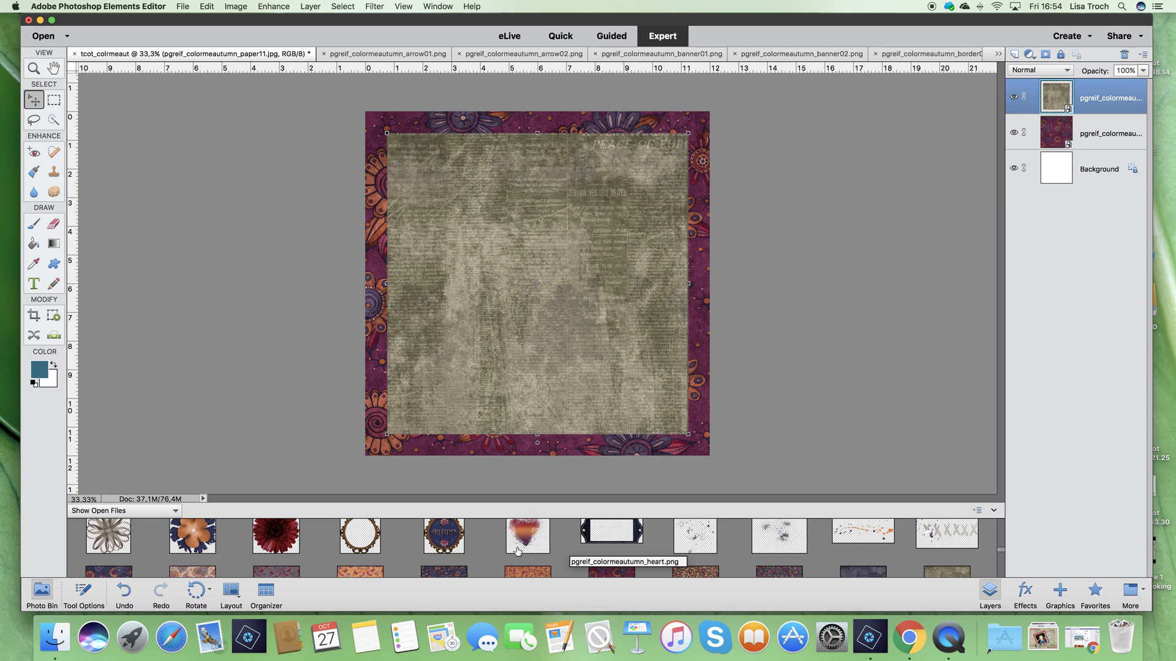
drag(361, 550, 510, 299)
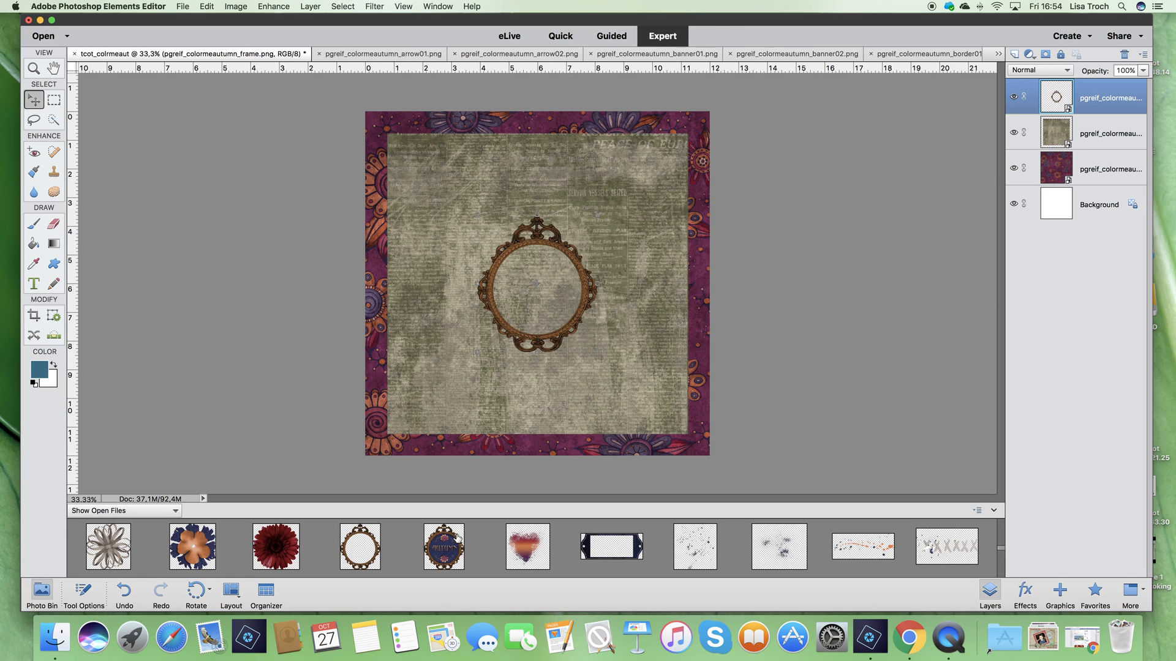
Add pgreif_colormeautumn_flower09.png over the lower-right part of the frame and move its layer above the frame layer.
drag(277, 555, 613, 306)
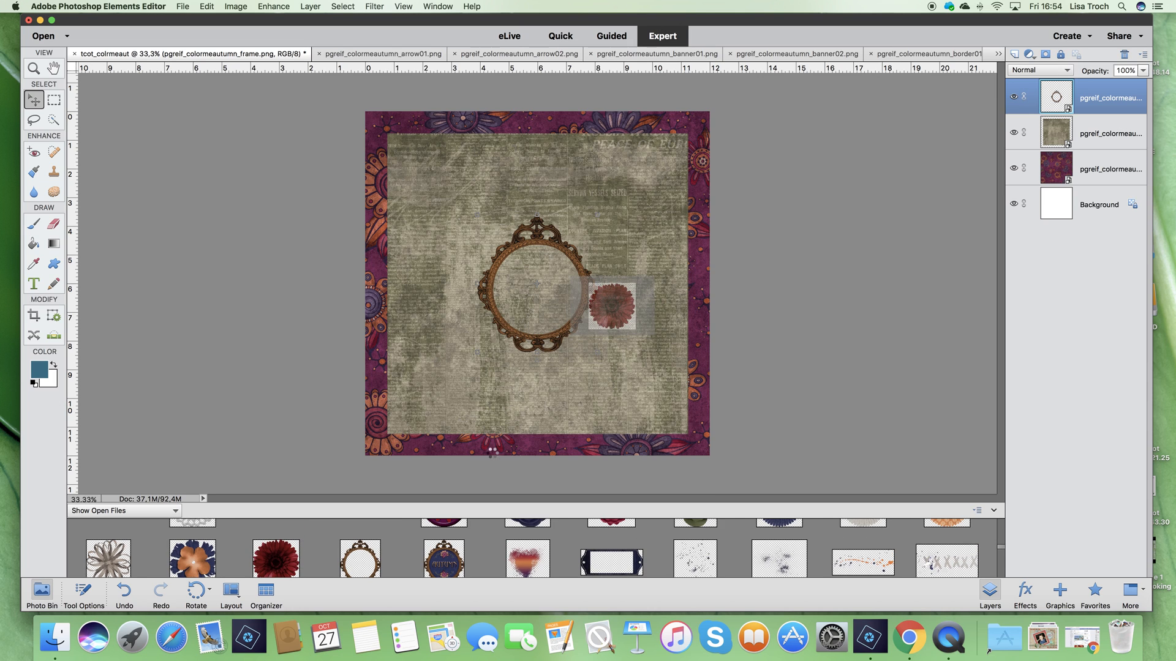
drag(497, 457, 501, 452)
drag(546, 302, 588, 352)
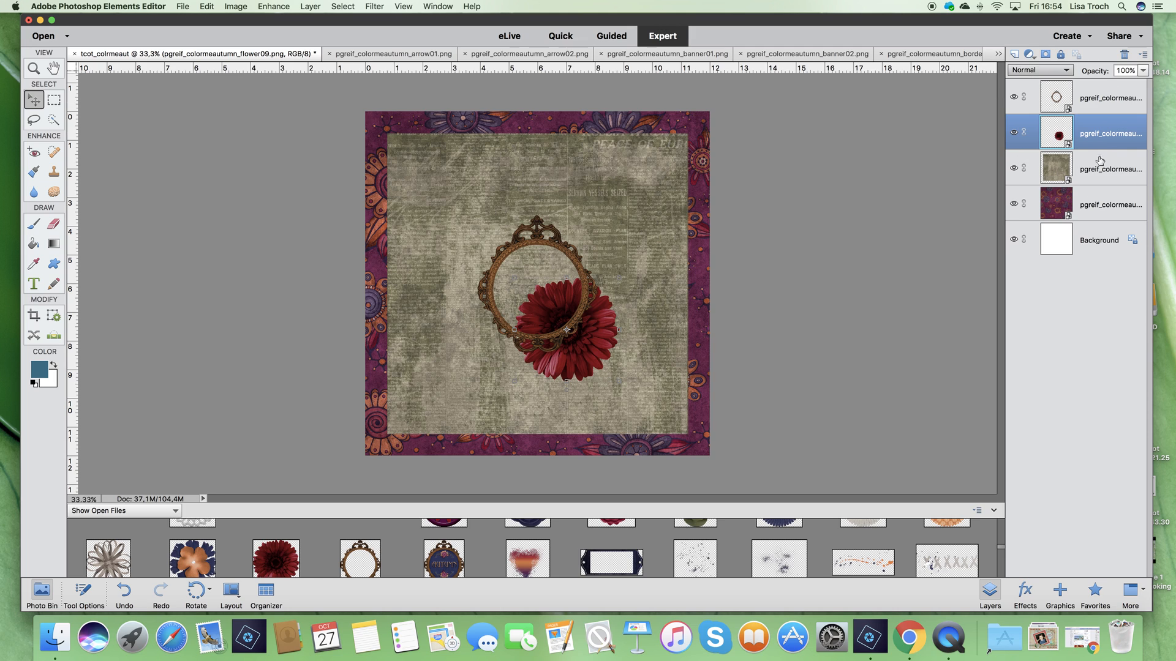
drag(1094, 146, 1091, 93)
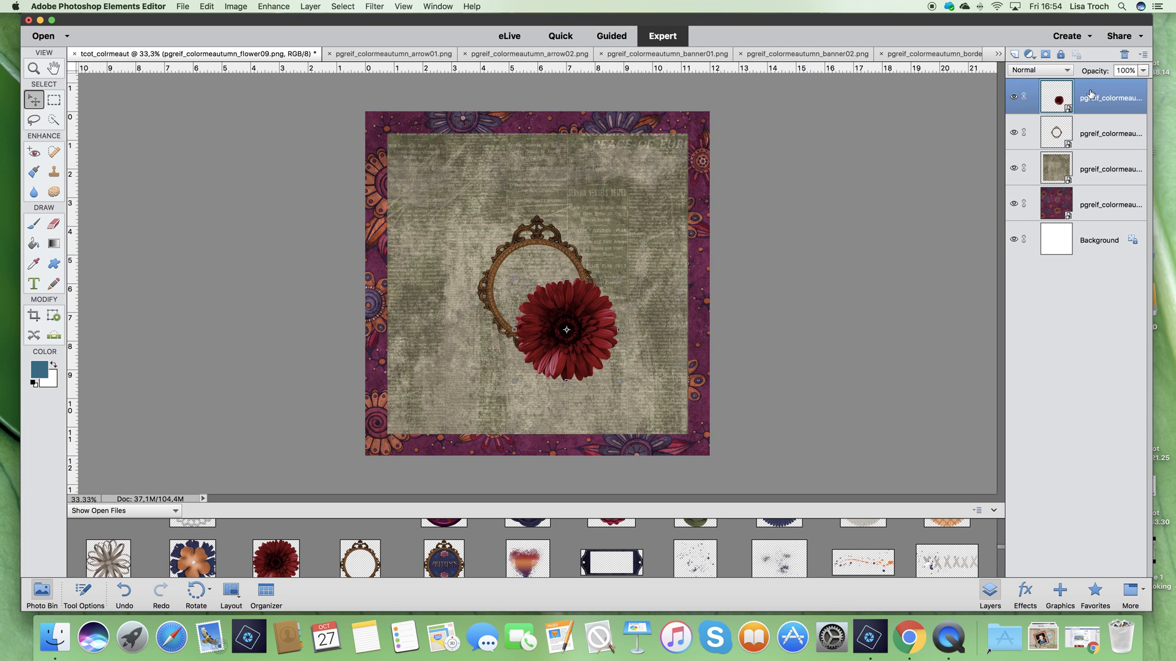
mouse_move(582, 354)
mouse_down()
mouse_move(589, 339)
mouse_move(622, 362)
mouse_move(565, 319)
mouse_move(539, 346)
mouse_move(577, 340)
mouse_up()
drag(539, 299, 553, 309)
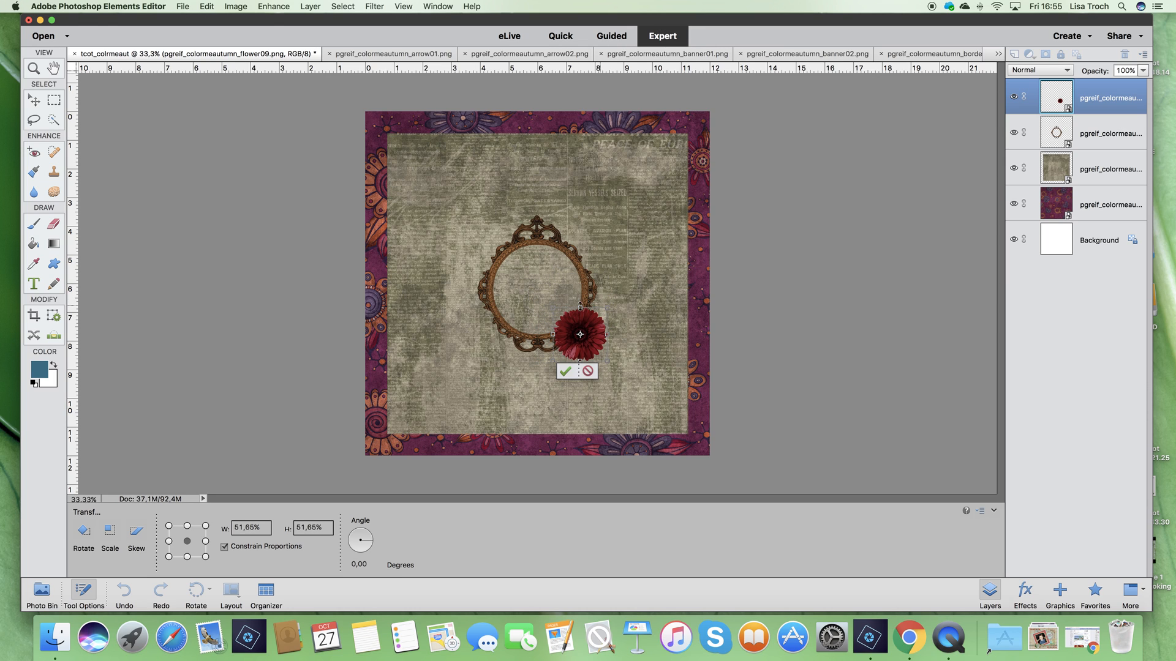
drag(581, 307, 583, 285)
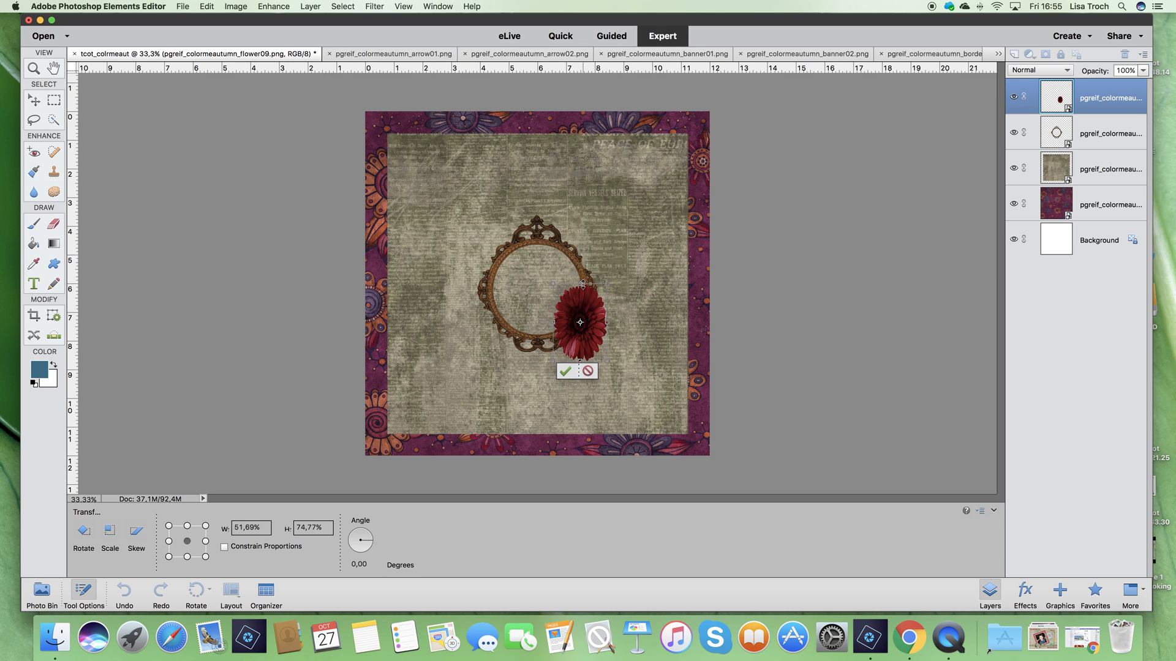
click(588, 371)
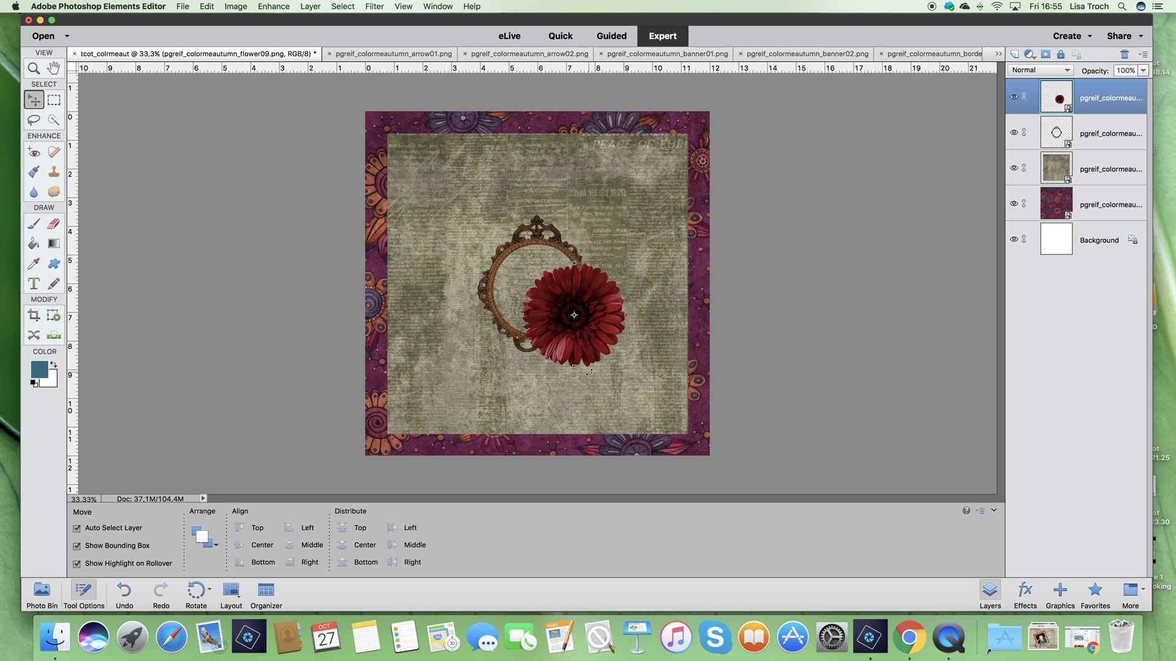
Scale the red flower proportionally to about 49.58% on the frame's lower-right edge, and show the open files again.
drag(626, 264, 570, 327)
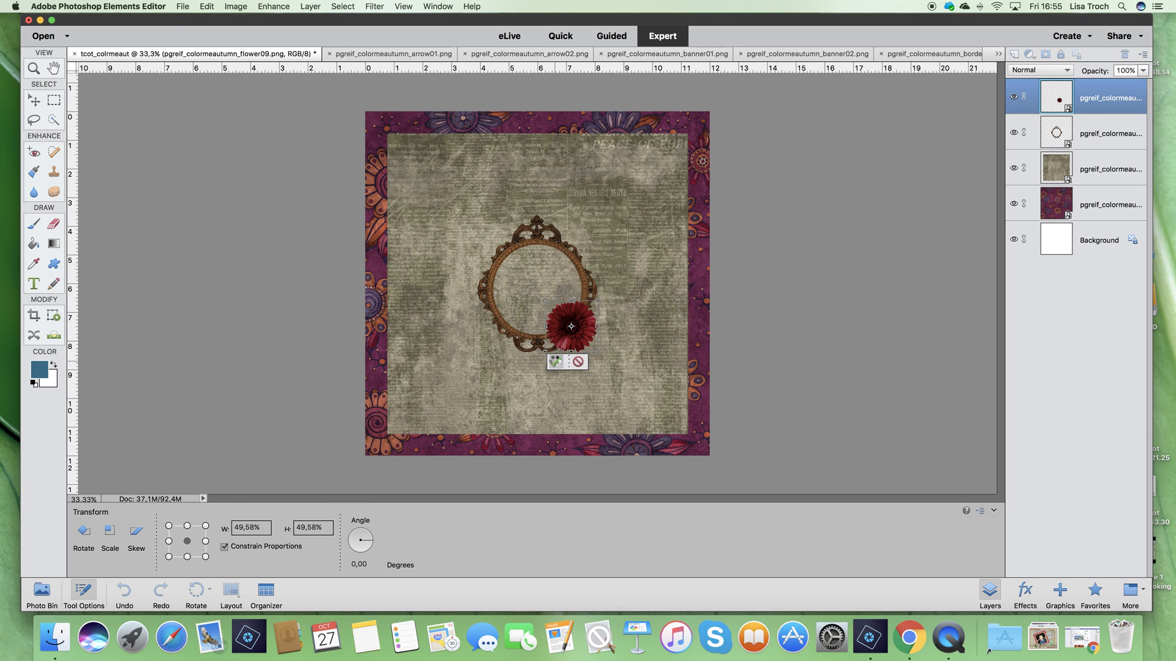
click(554, 362)
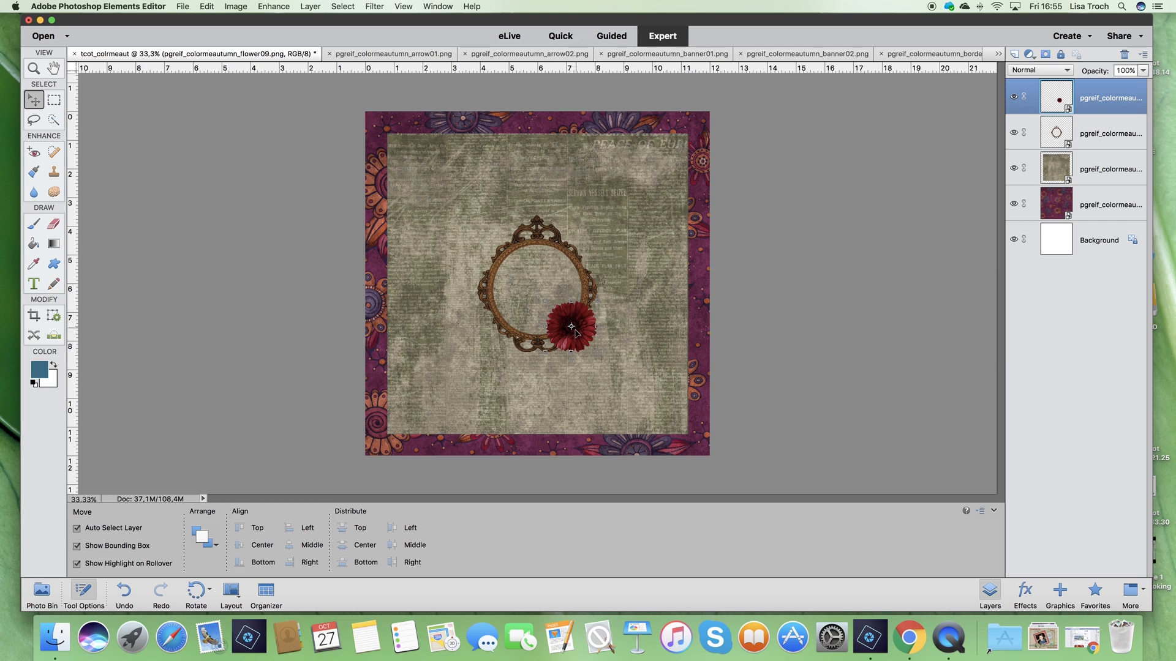
click(42, 591)
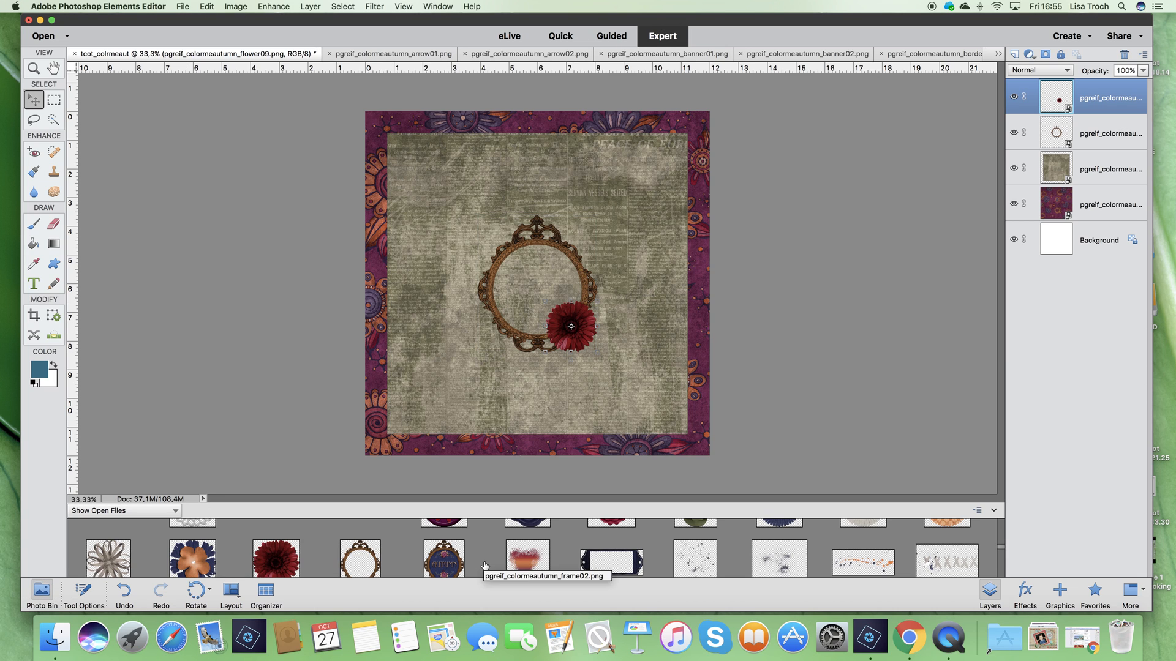
Add pgreif_colormeautumn_color07.png from the open files over the red flower and place its layer between the flower and frame layers.
scroll(484, 565, up, 2)
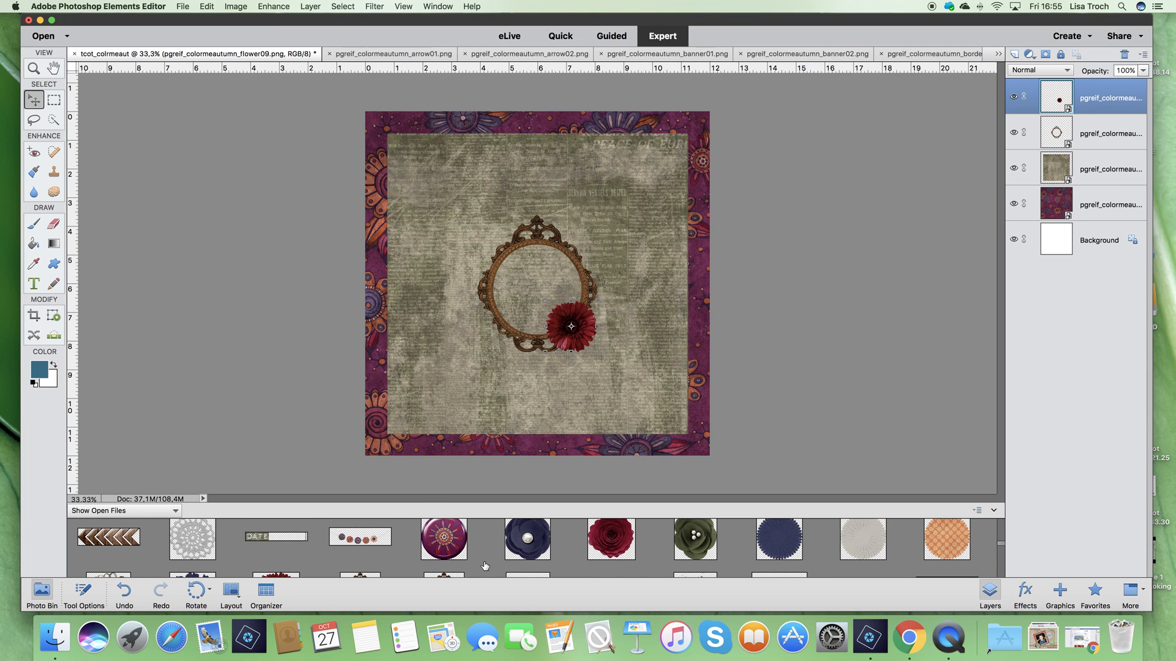
scroll(484, 564, up, 3)
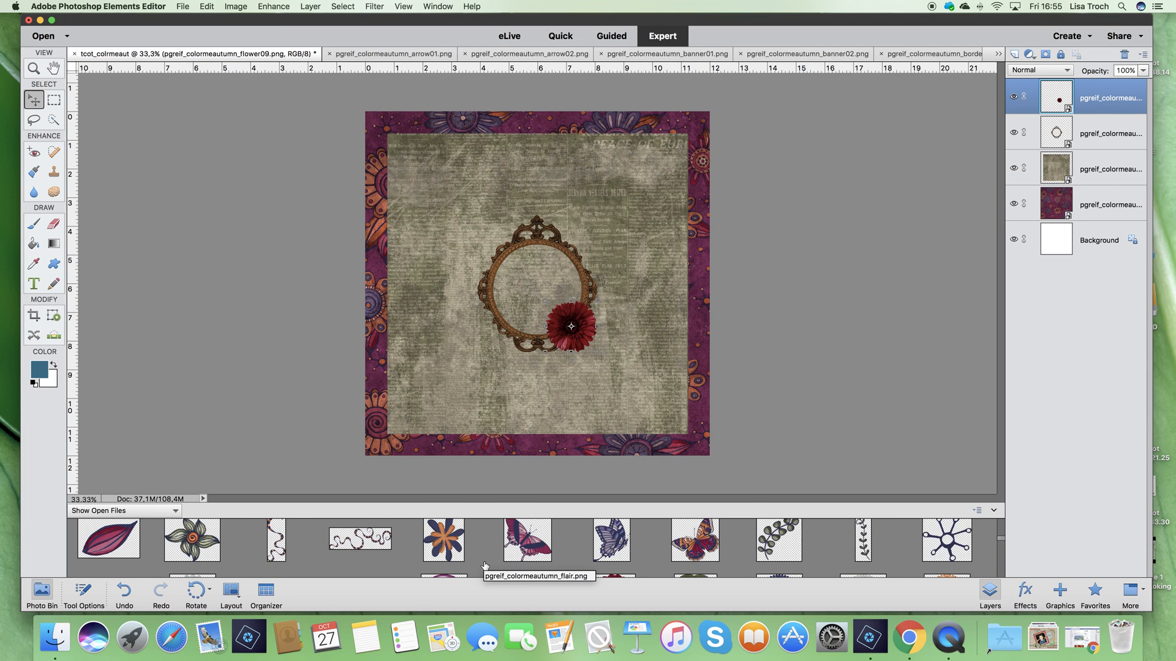
scroll(484, 564, up, 2)
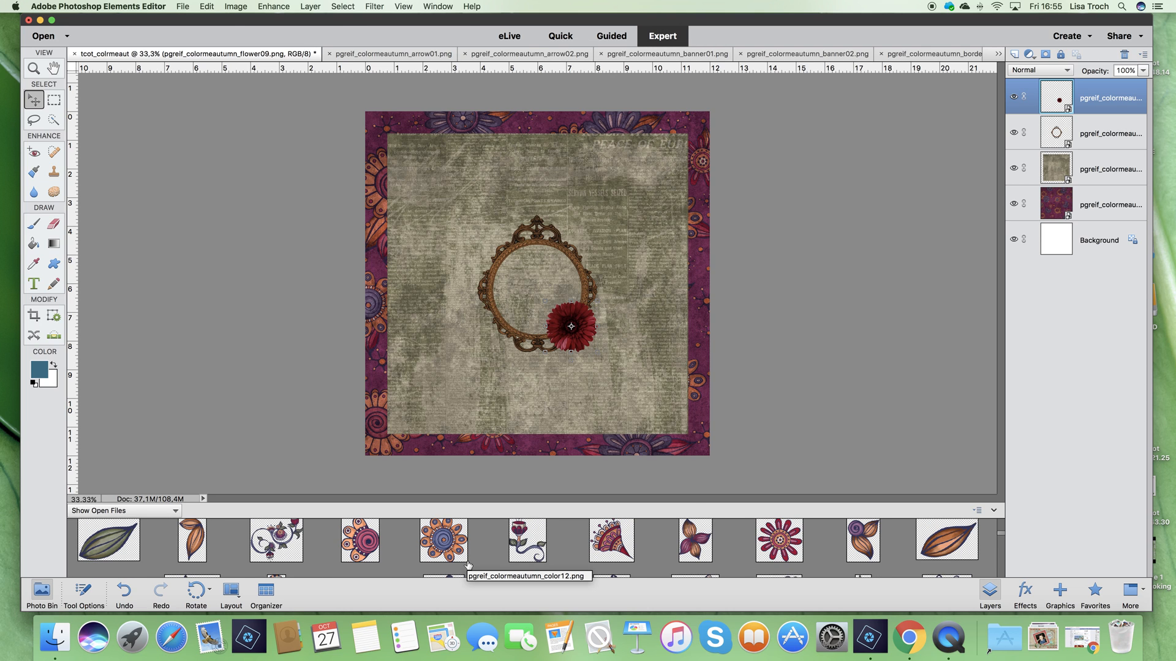
scroll(469, 564, up, 2)
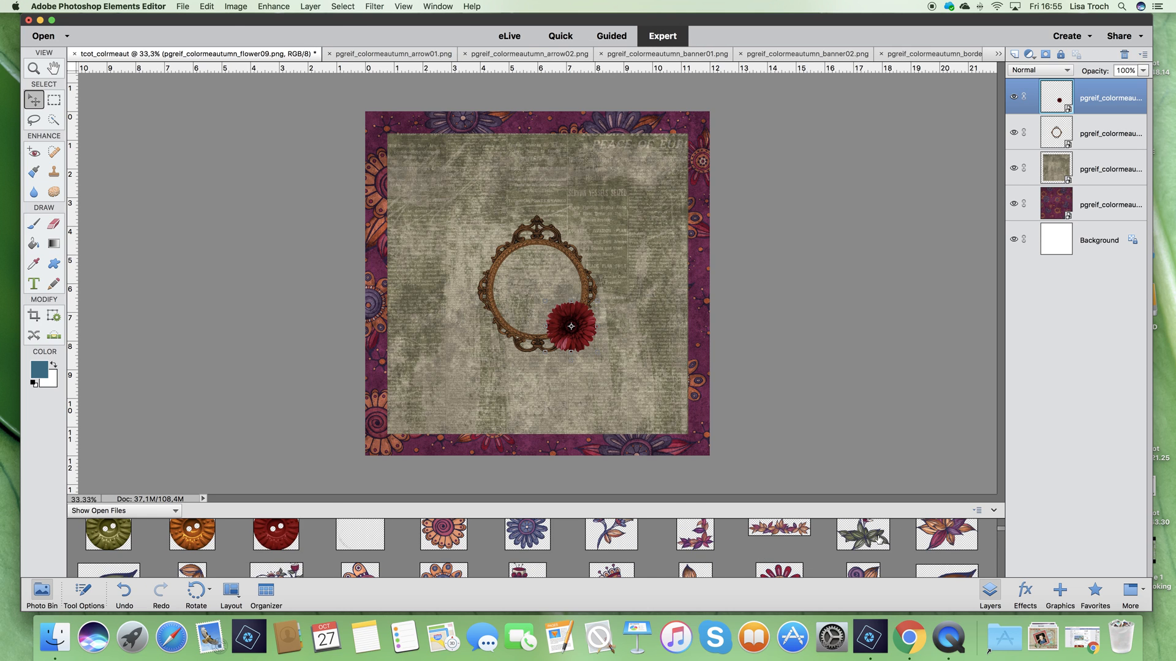
scroll(880, 539, up, 1)
drag(941, 557, 595, 330)
drag(1099, 178, 1093, 126)
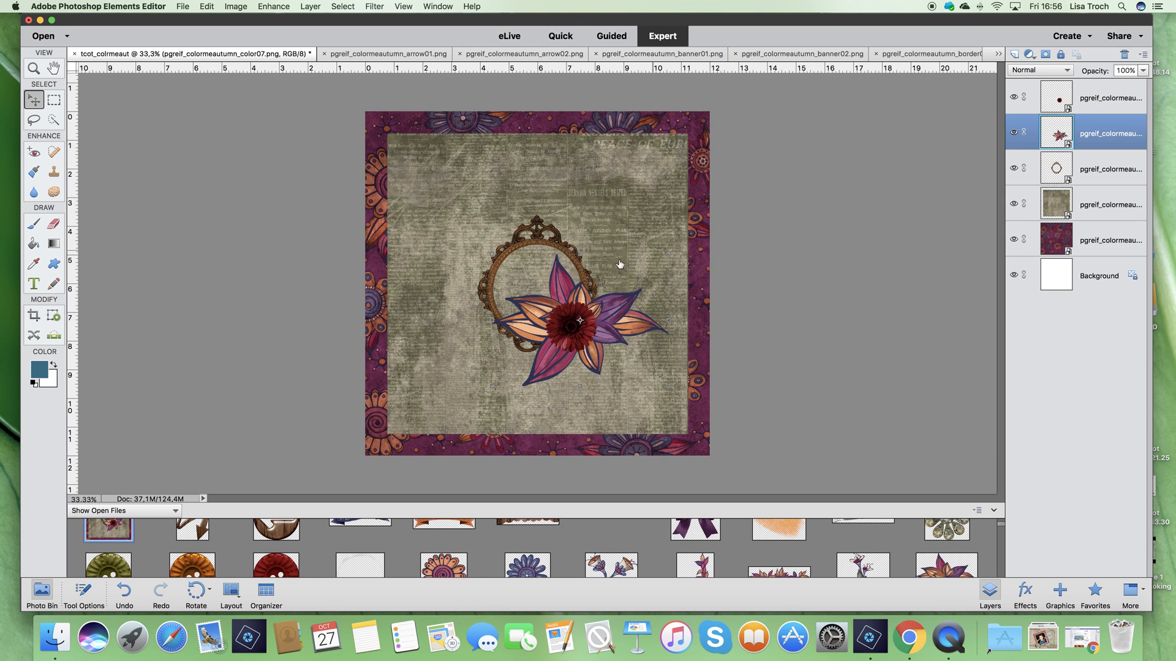
Scale the colourful petals proportionally to about 59.10% behind the red flower and rotate them to about -14.50 degrees.
drag(671, 255, 591, 310)
drag(575, 345, 625, 325)
drag(634, 372, 599, 323)
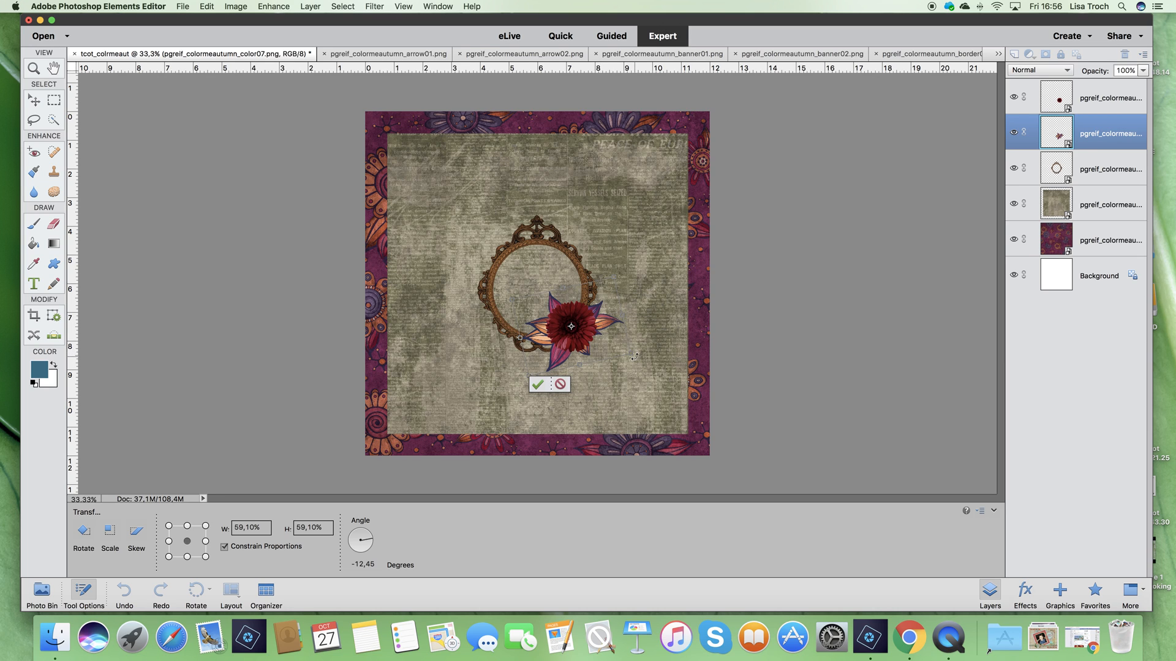
drag(634, 356, 637, 353)
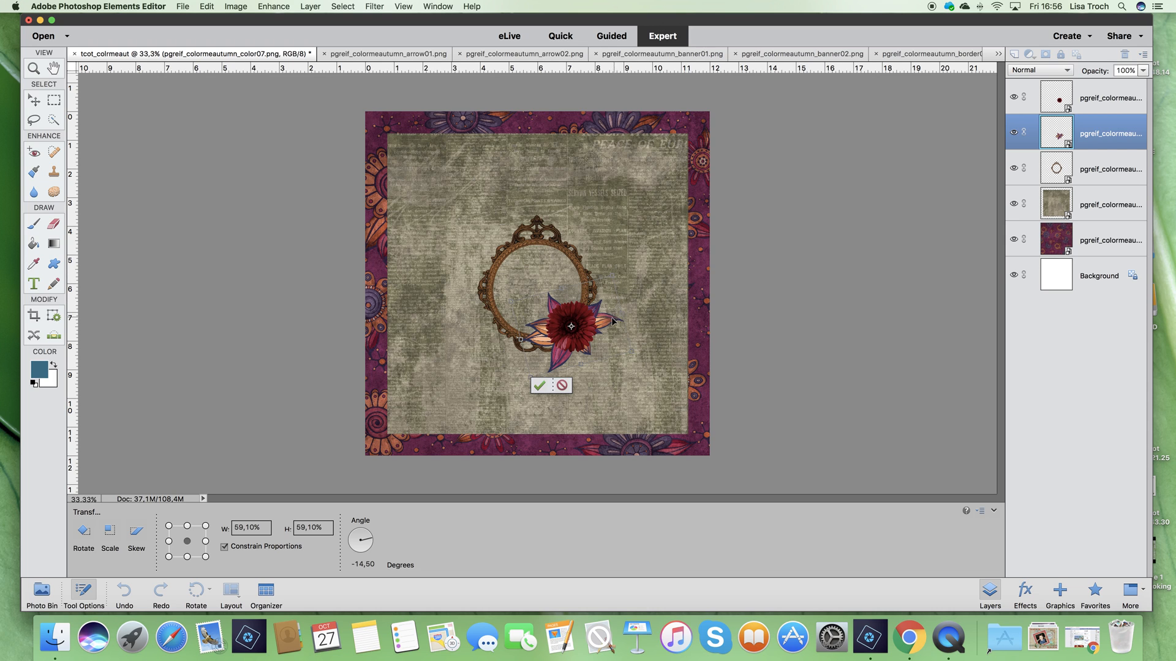
Nudge the petals slightly up and to the right behind the red flower and apply the transformation.
drag(610, 318, 611, 319)
key(Up)
key(Right)
key(Right)
key(Up)
key(Right)
key(Right)
key(Up)
key(Right)
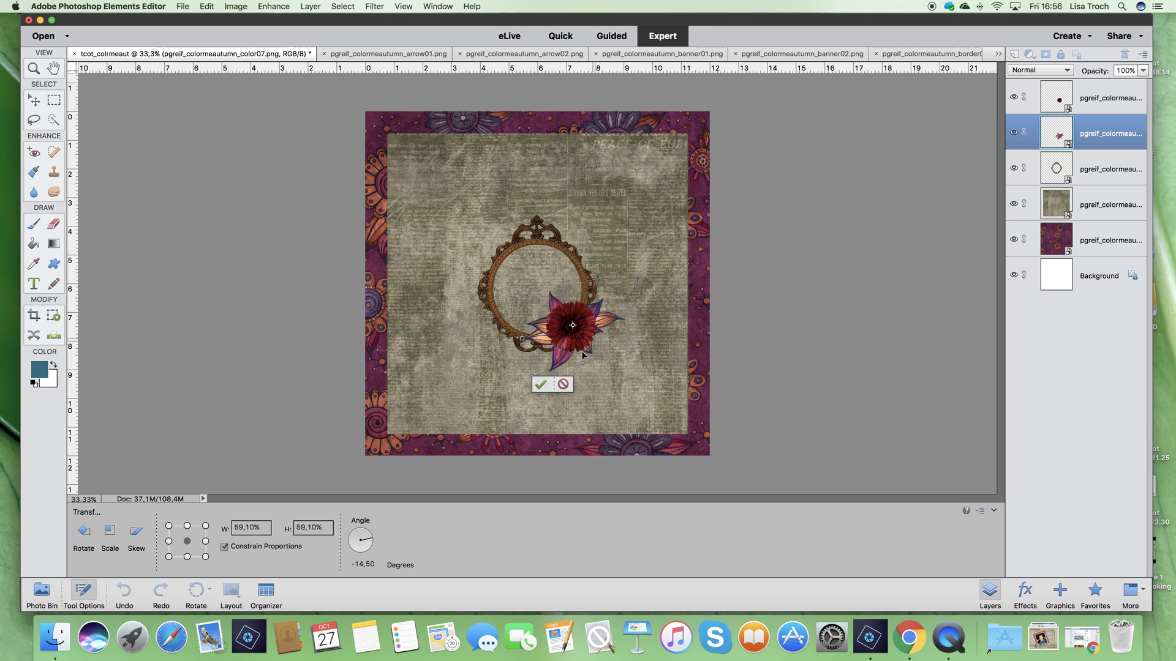
click(541, 383)
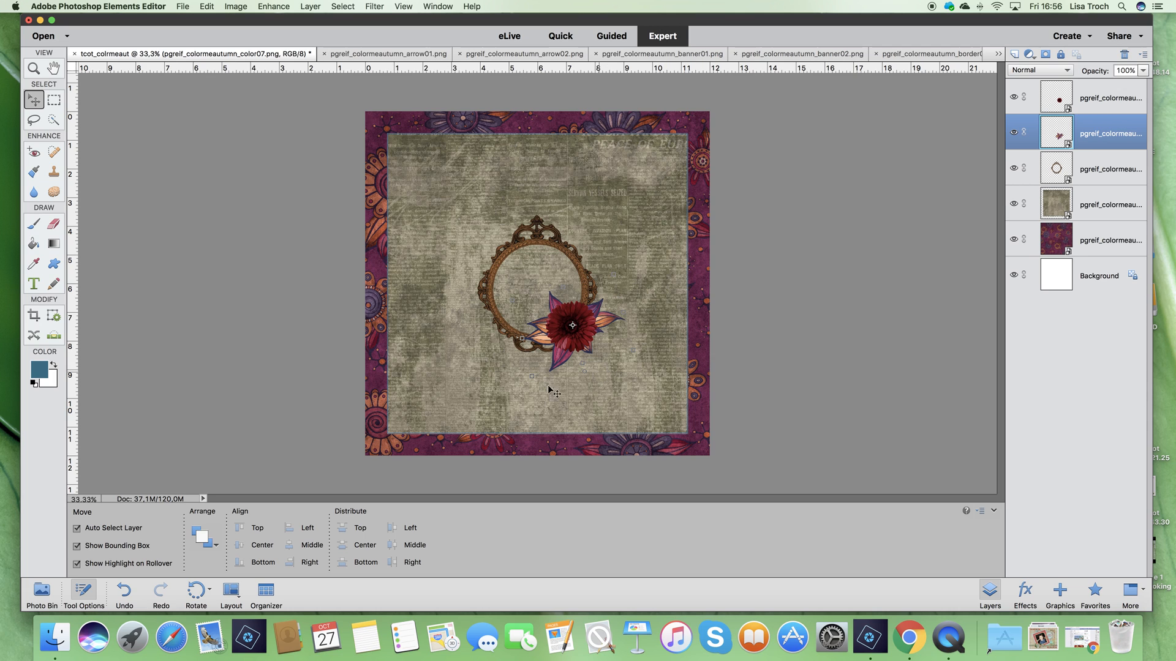
Try pgreif_colormeautumn_cafeestain.png behind the frame, enlarged proportionally to about 143.45%, and delete its layer.
click(41, 592)
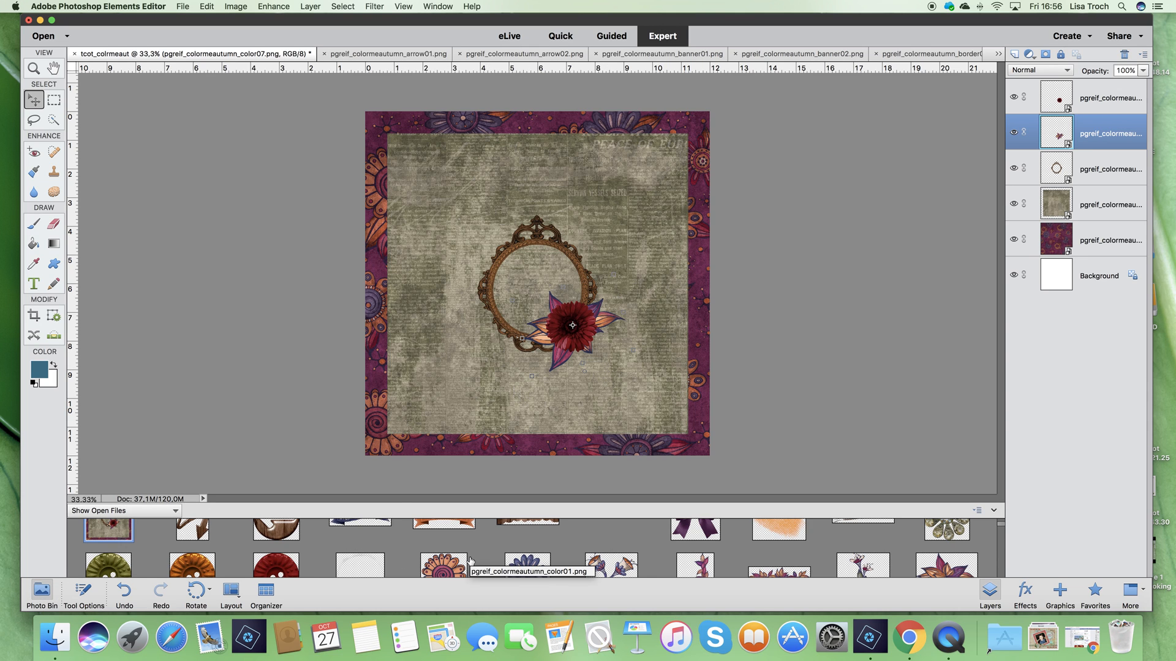
drag(361, 562, 538, 302)
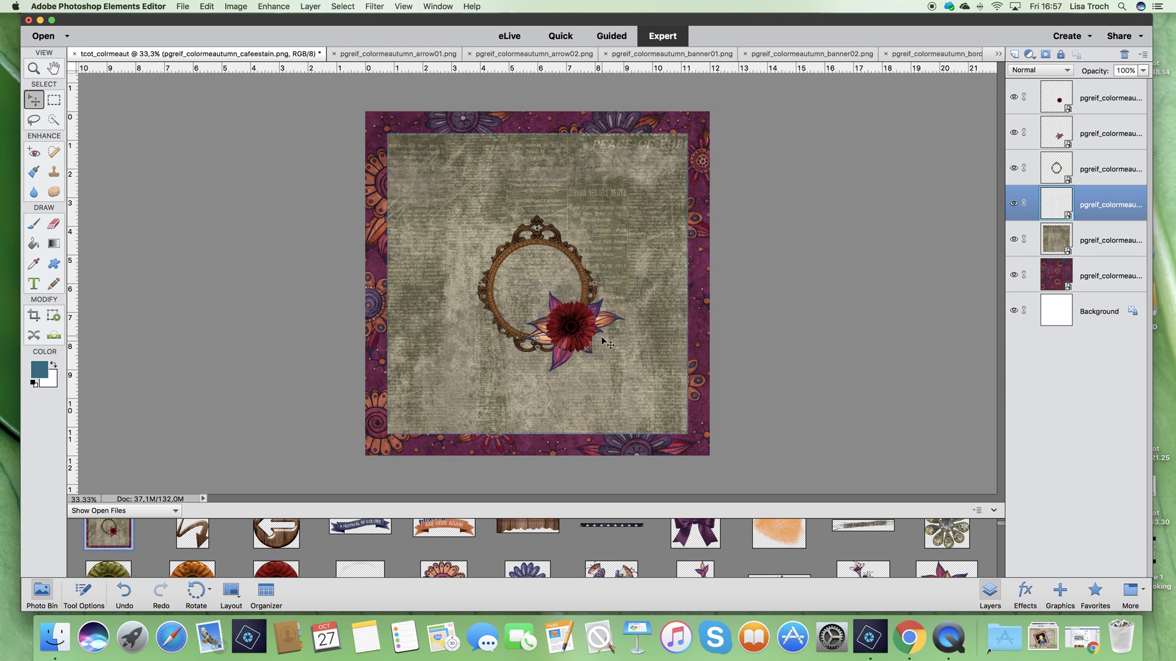
drag(594, 347, 642, 388)
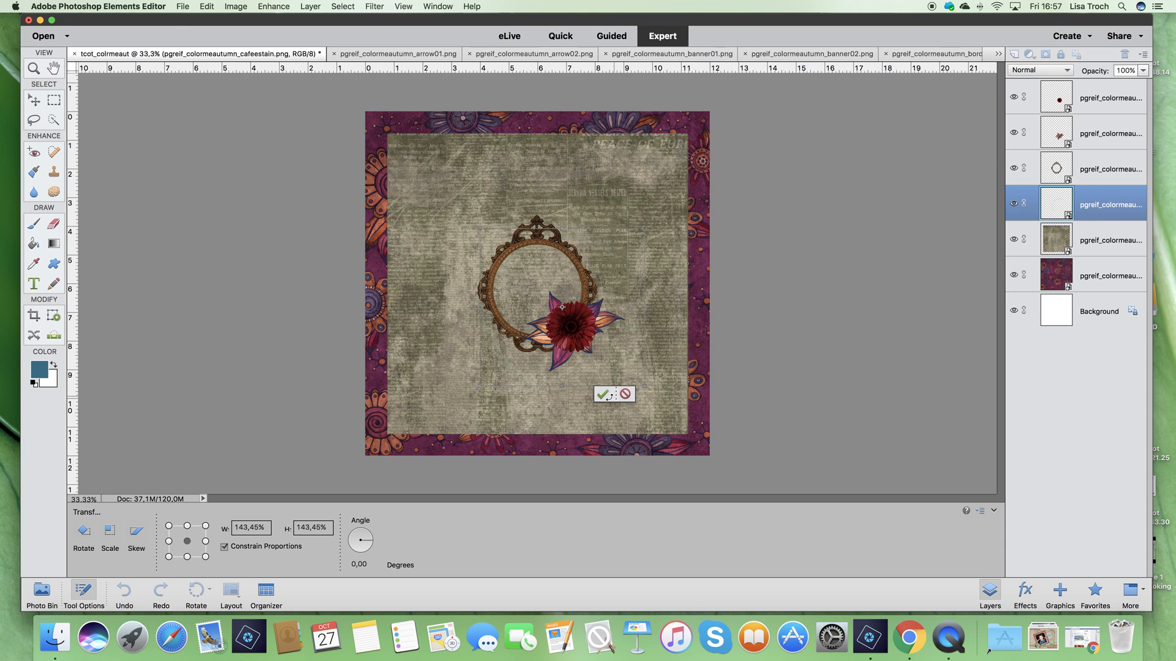
click(602, 395)
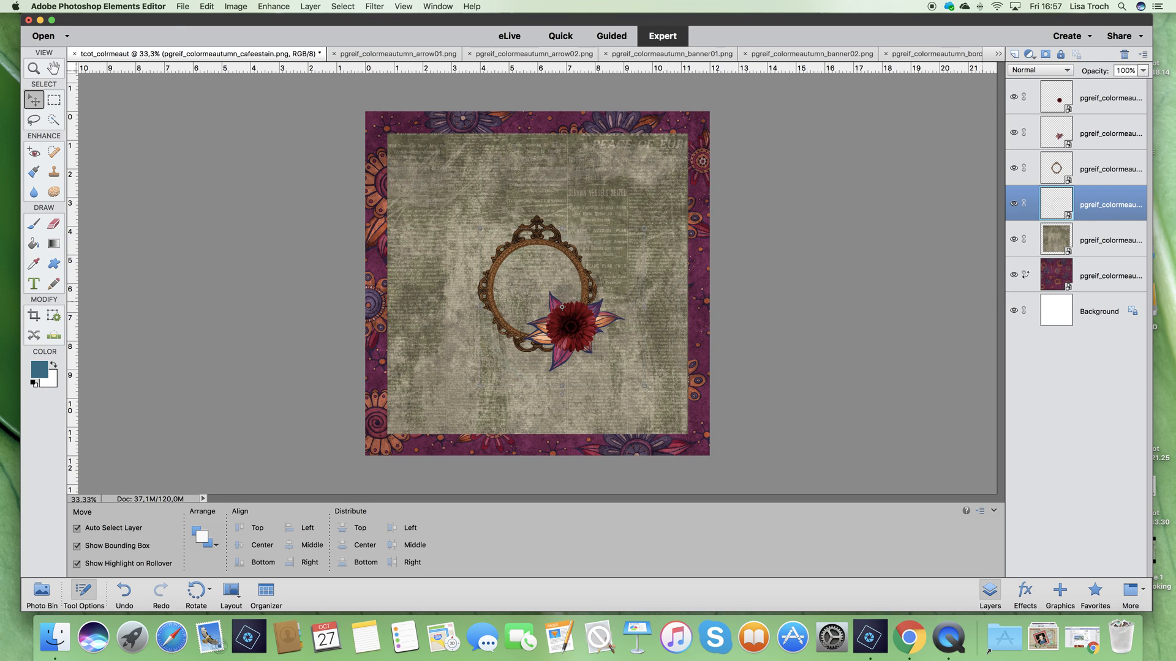
right_click(1102, 216)
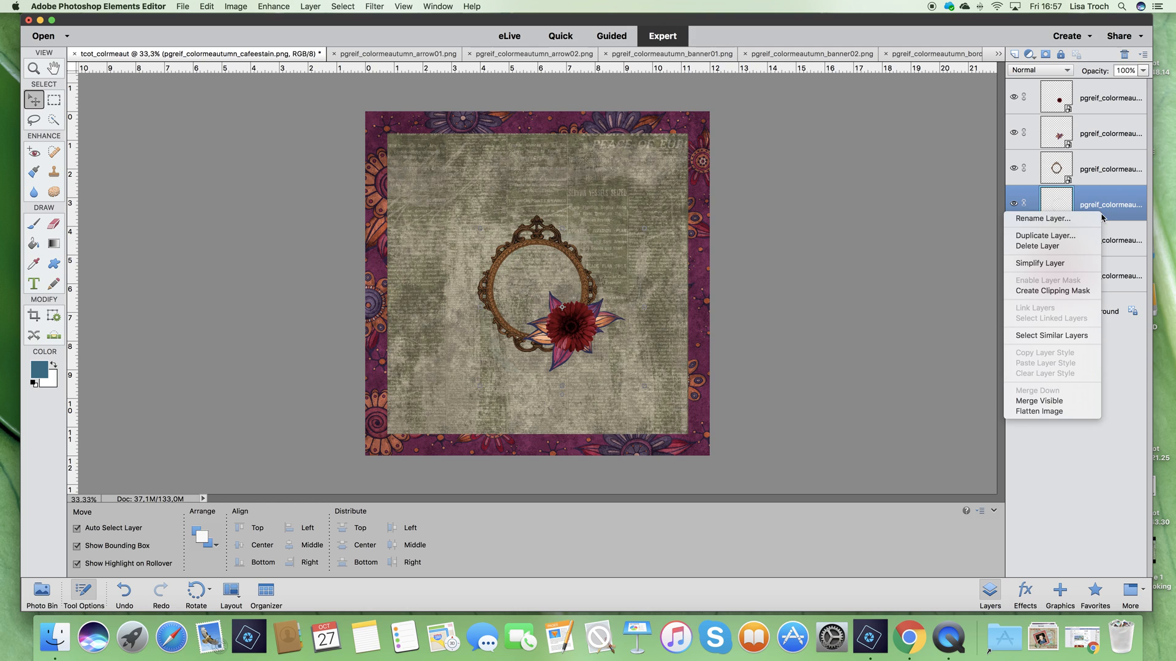
click(1042, 246)
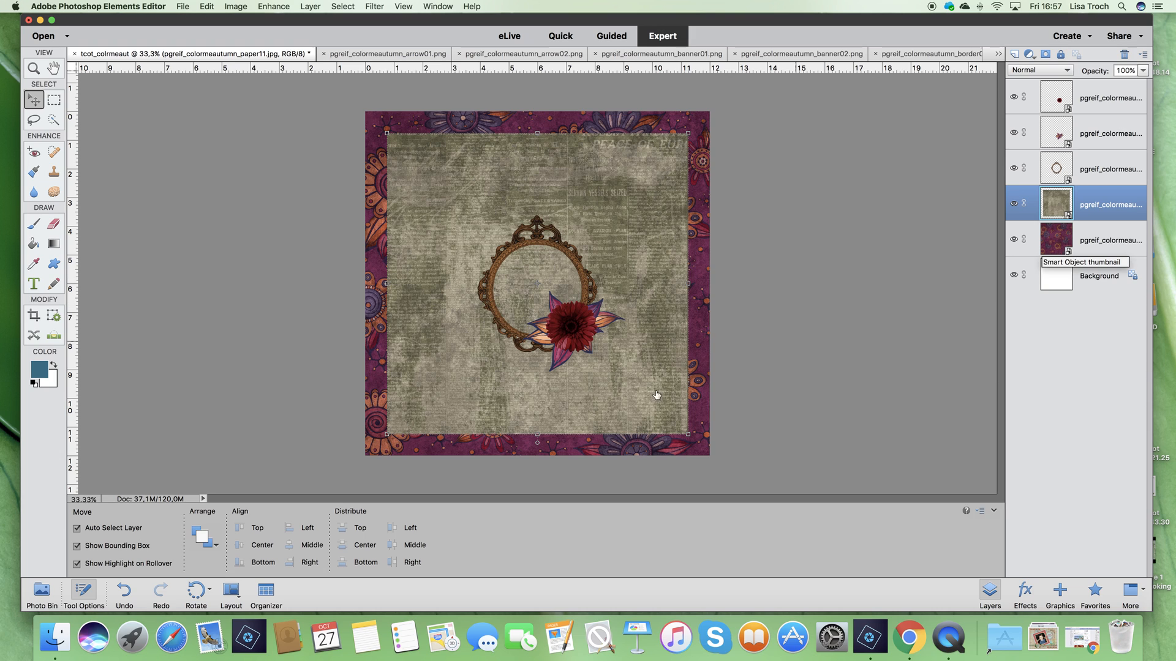
Add pgreif_colormeautumn_button.png as the top layer and scale it proportionally to about 43.28% at the red flower's lower-left edge.
click(41, 592)
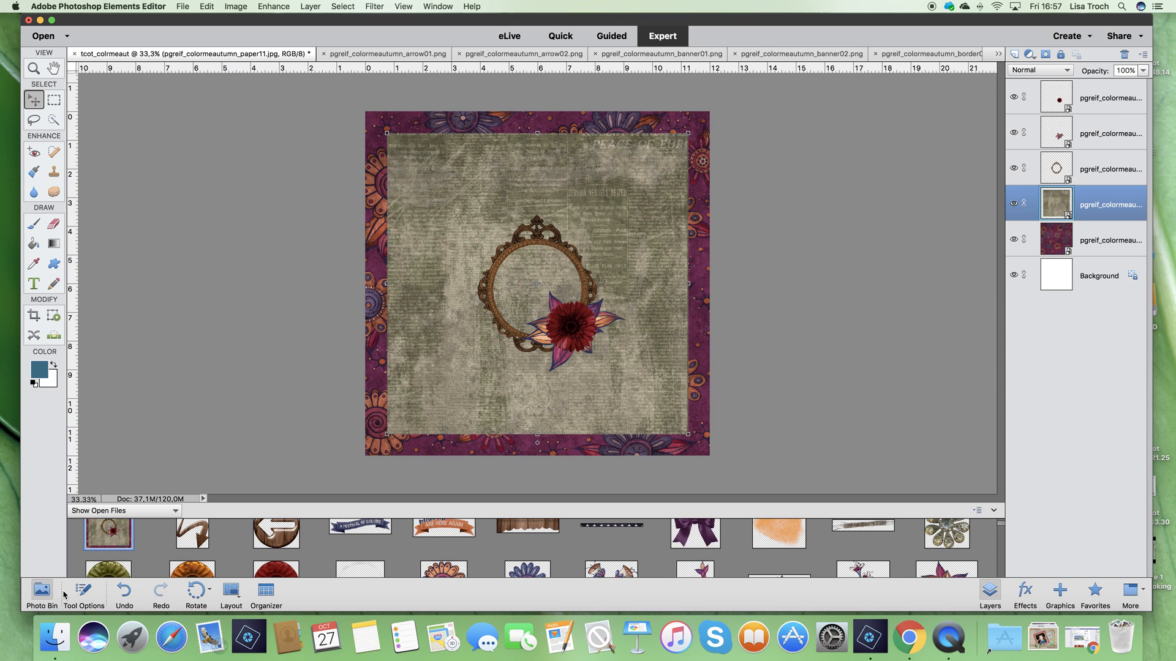
scroll(468, 558, up, 1)
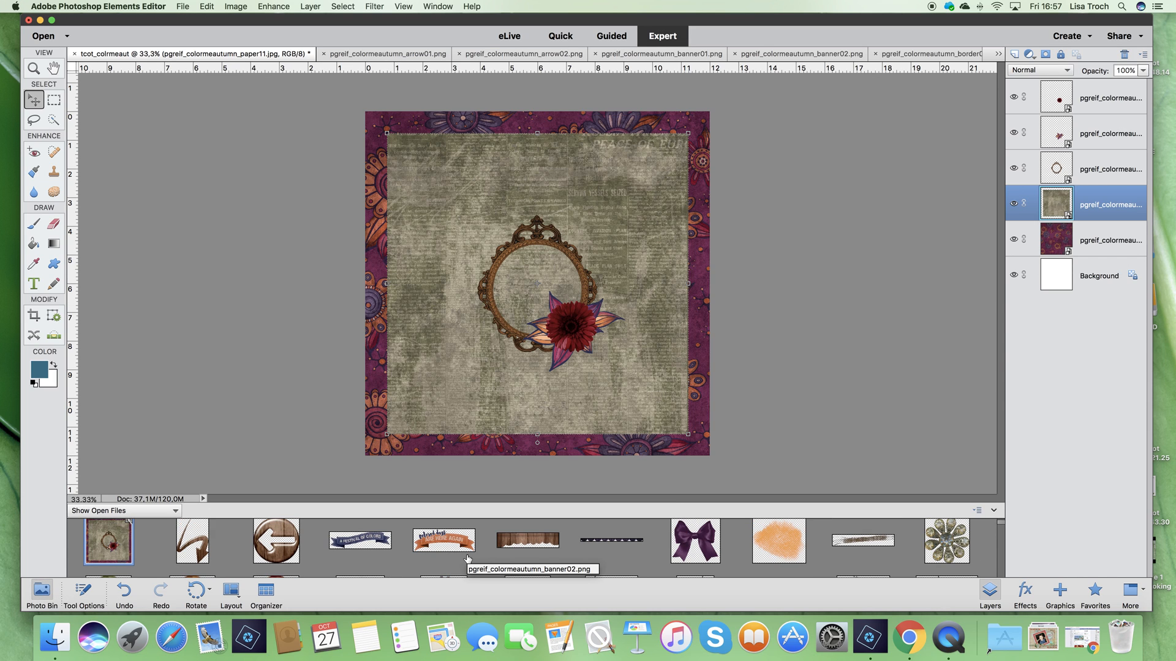
drag(947, 539, 545, 361)
drag(1093, 204, 1082, 92)
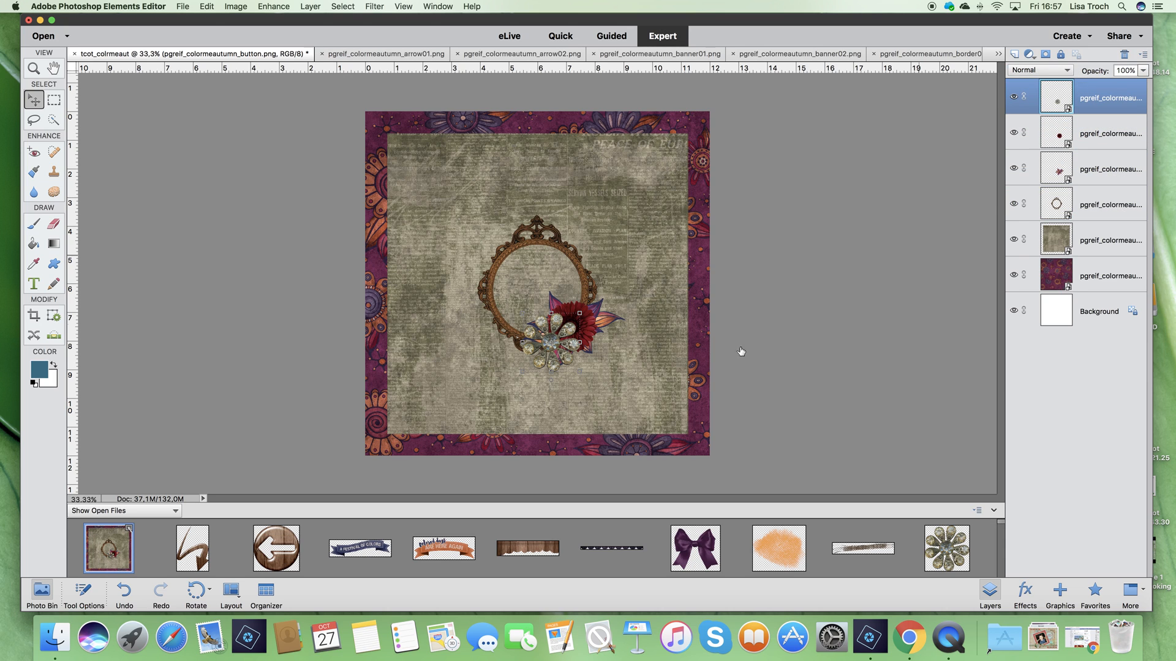
drag(579, 313, 553, 347)
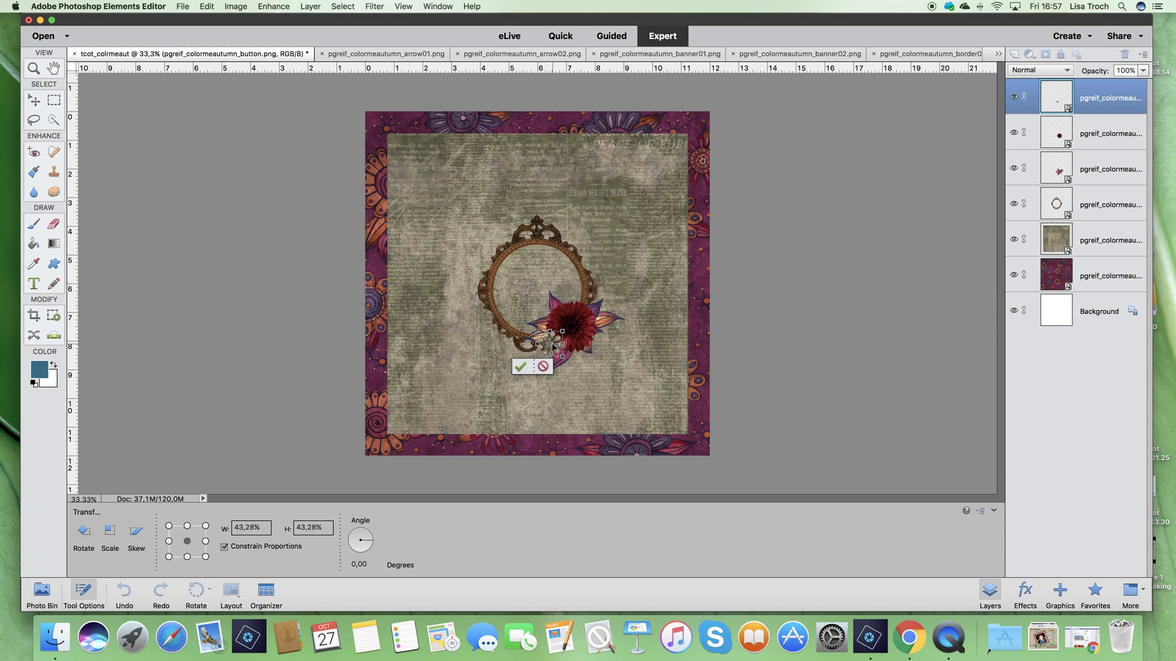
click(521, 365)
Add pgreif_colormeautumn_border02.png and scale it proportionally to about 88.52% along the green paper's upper edge, spanning its width.
click(41, 593)
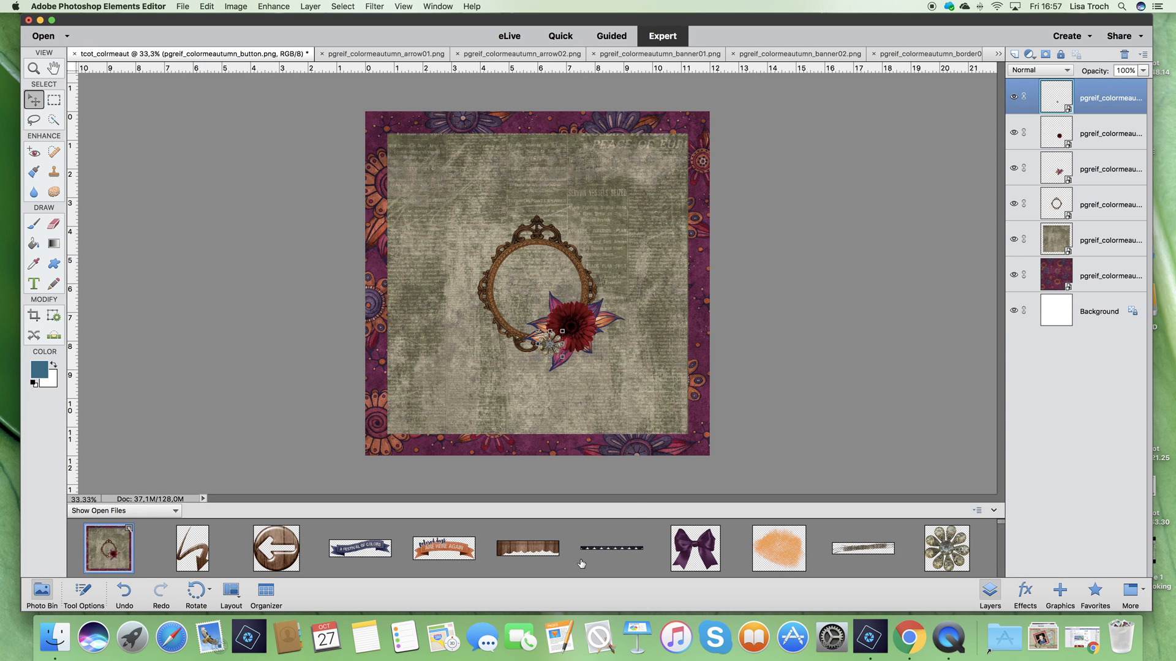
drag(607, 548, 559, 248)
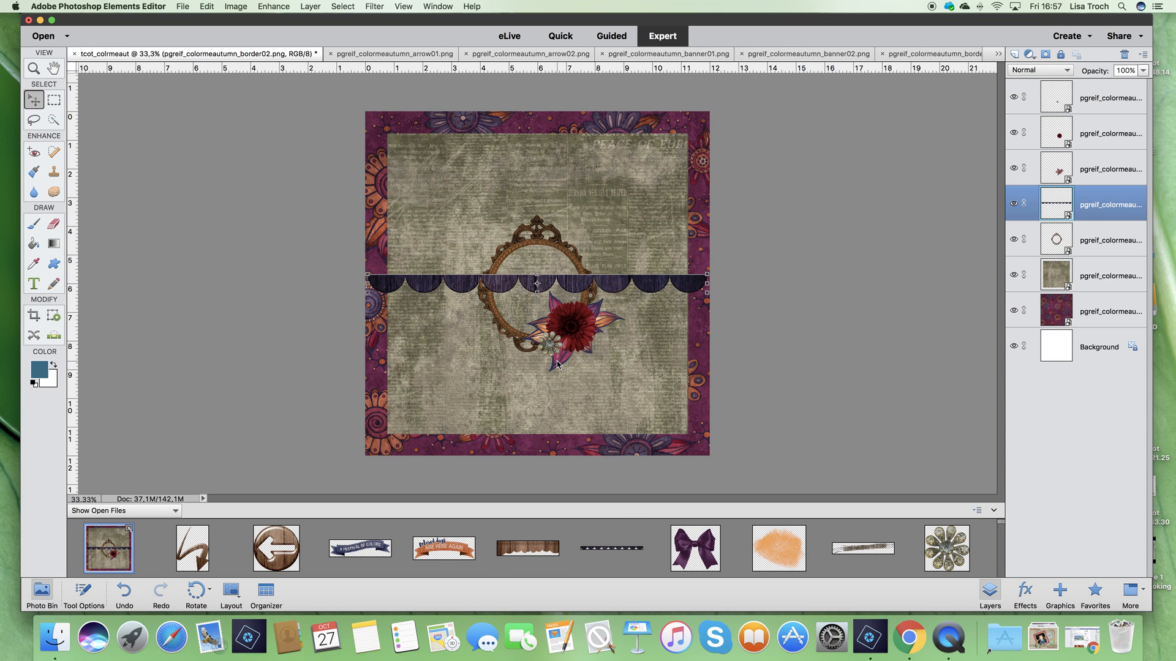
drag(696, 289, 688, 148)
drag(360, 150, 386, 148)
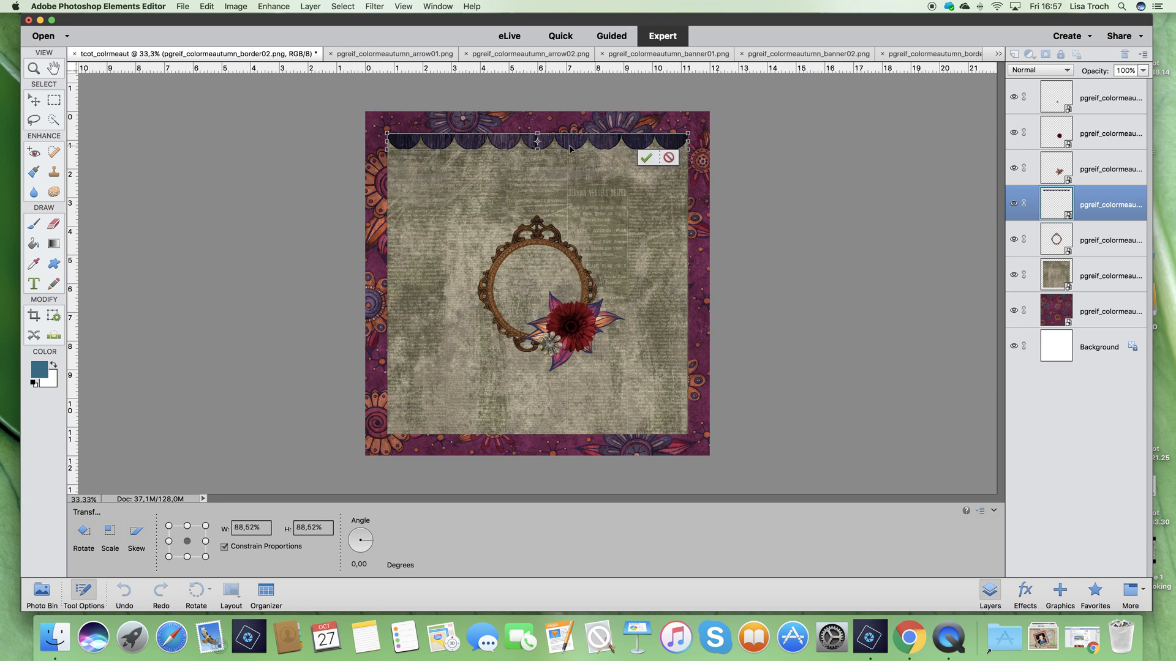
click(646, 158)
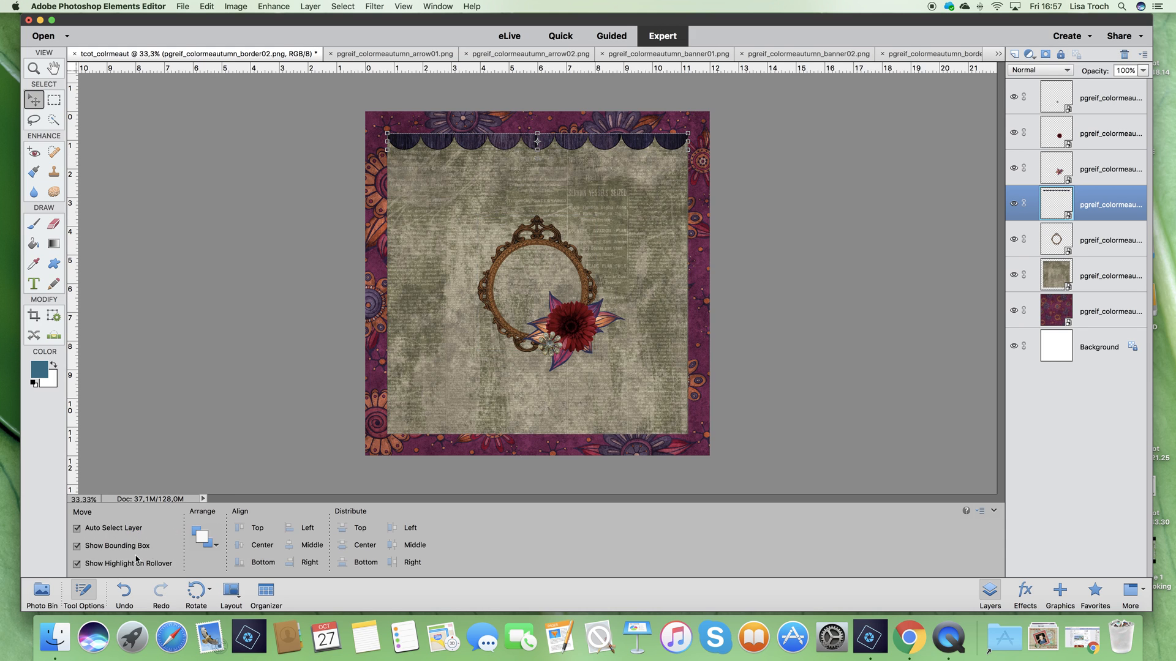
Add pgreif_colormeautumn_border01.png beneath the navy scallops and scale it proportionally to about 77.58% over the left half of the green paper's upper edge.
click(42, 592)
drag(534, 553, 537, 168)
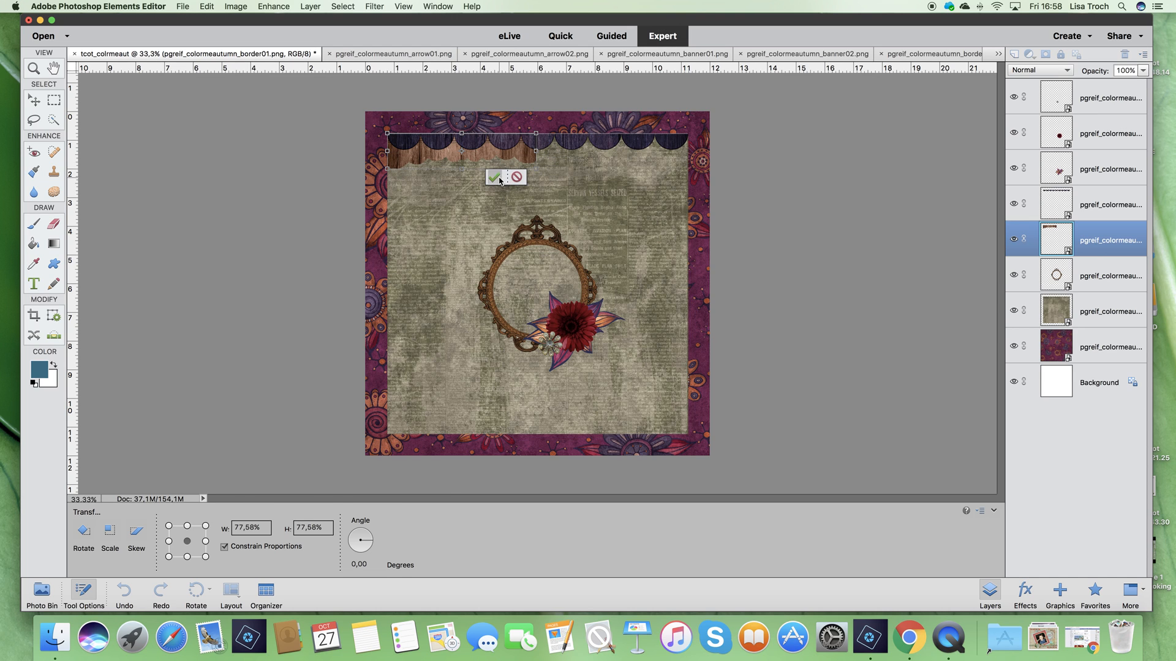
click(495, 177)
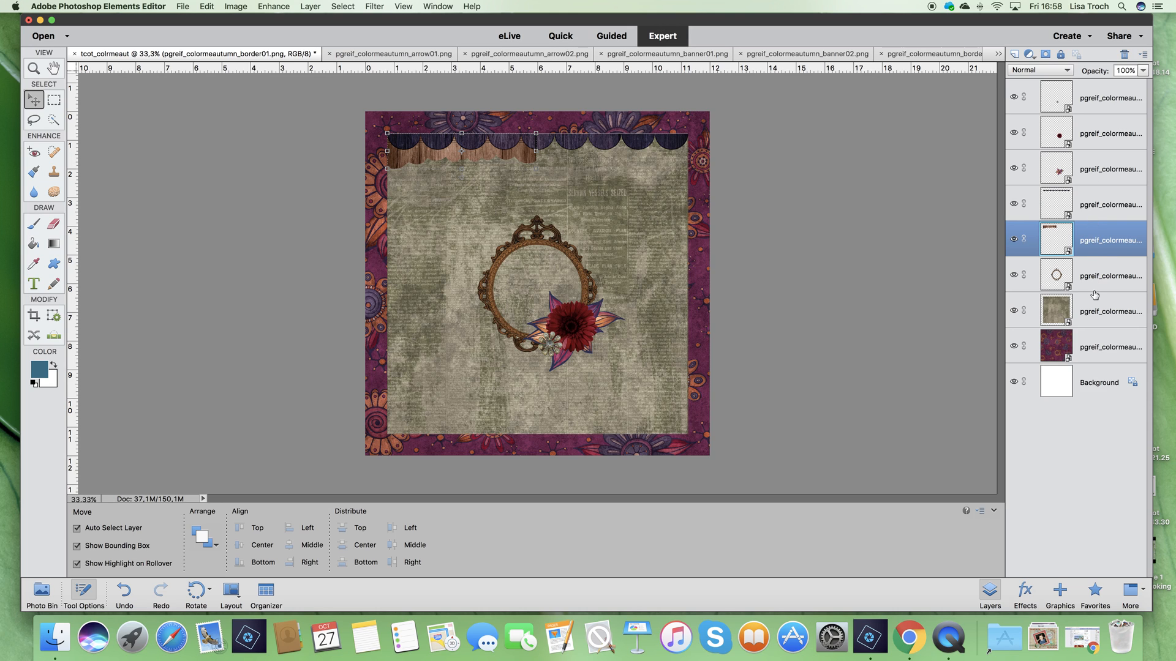
Duplicate the wooden border layer within the same document, keeping the suggested copy name.
right_click(1089, 249)
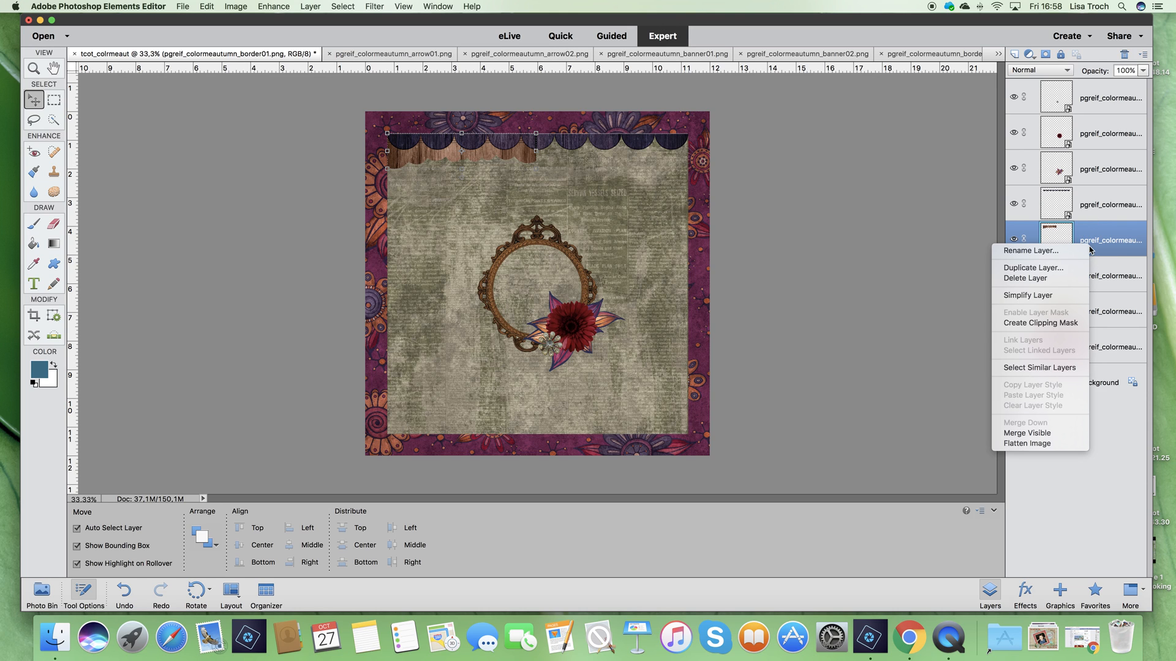
click(1069, 268)
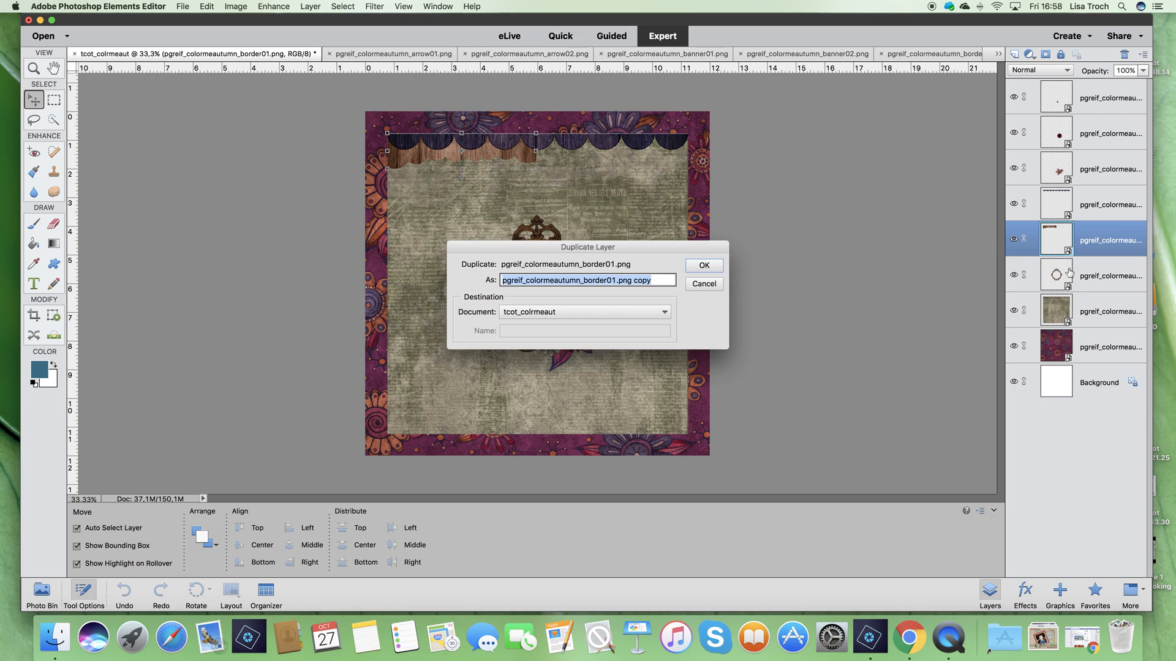
click(704, 266)
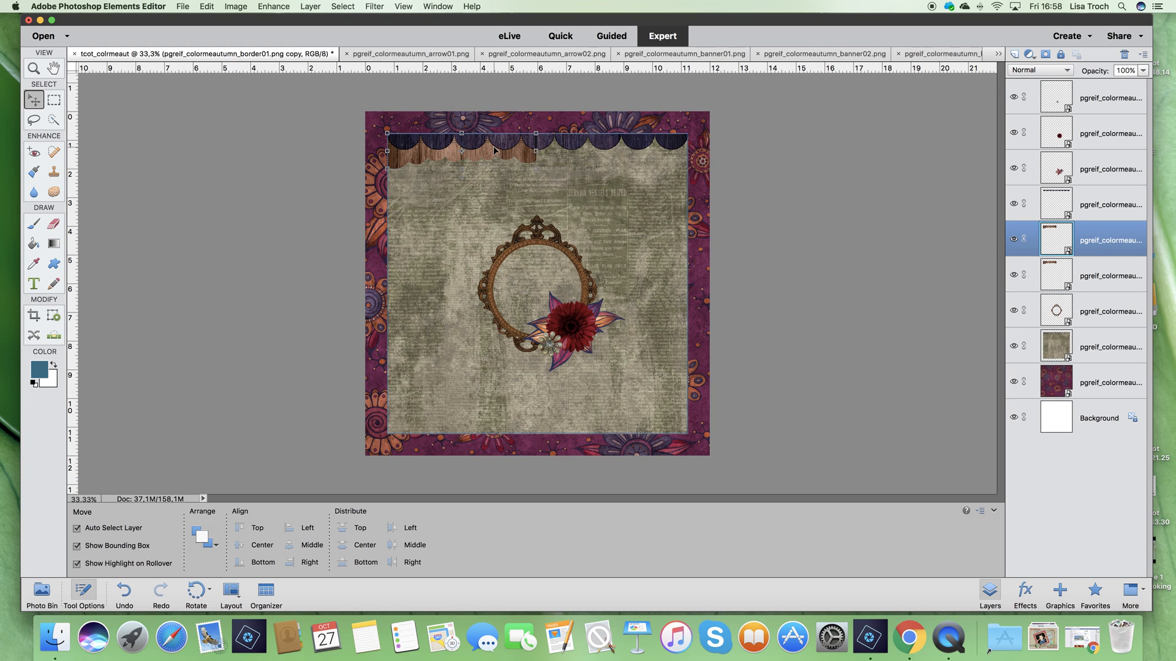
Flip the wooden border copy horizontally and move it beside the original, over the right half of the green paper's upper edge.
click(536, 169)
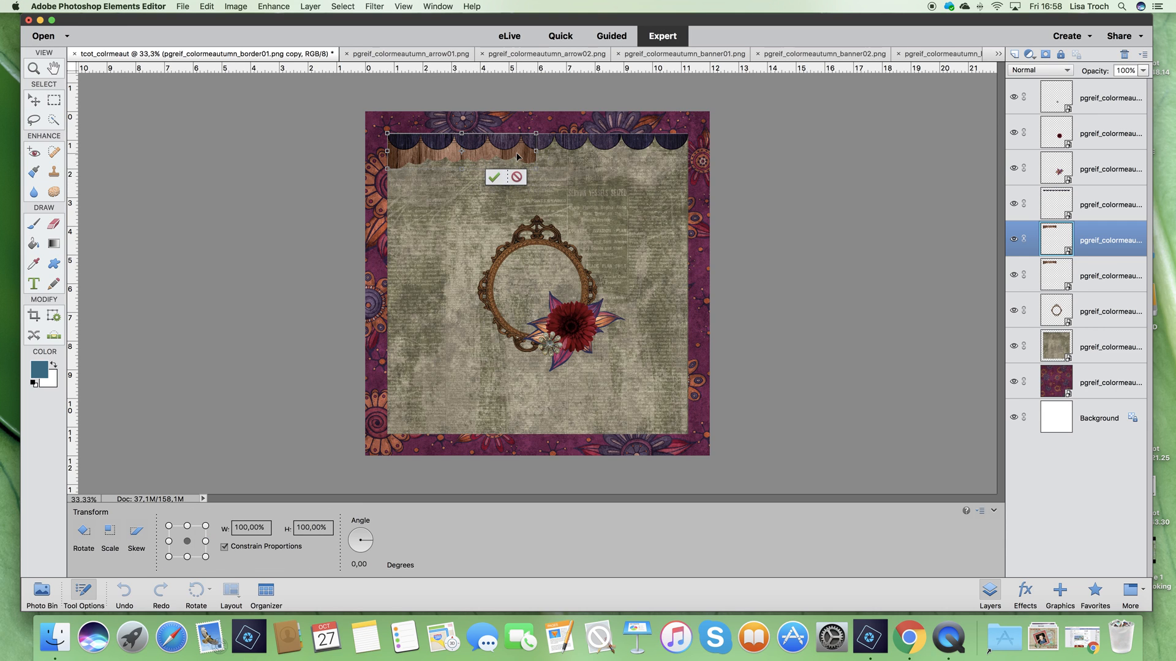
right_click(521, 156)
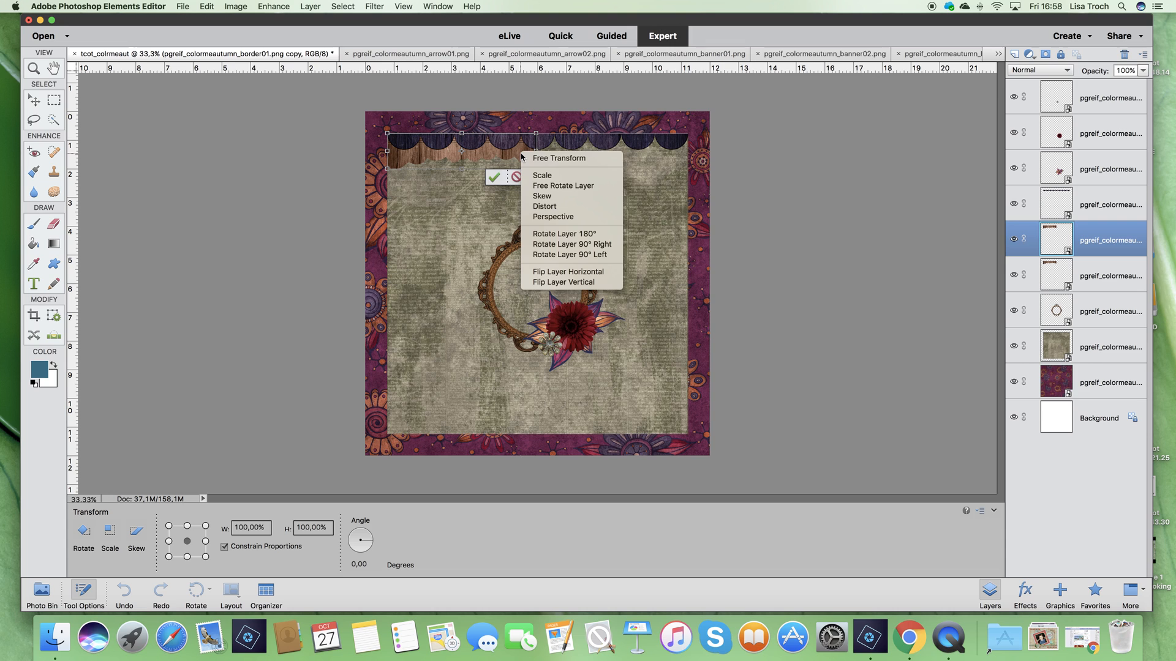
click(548, 272)
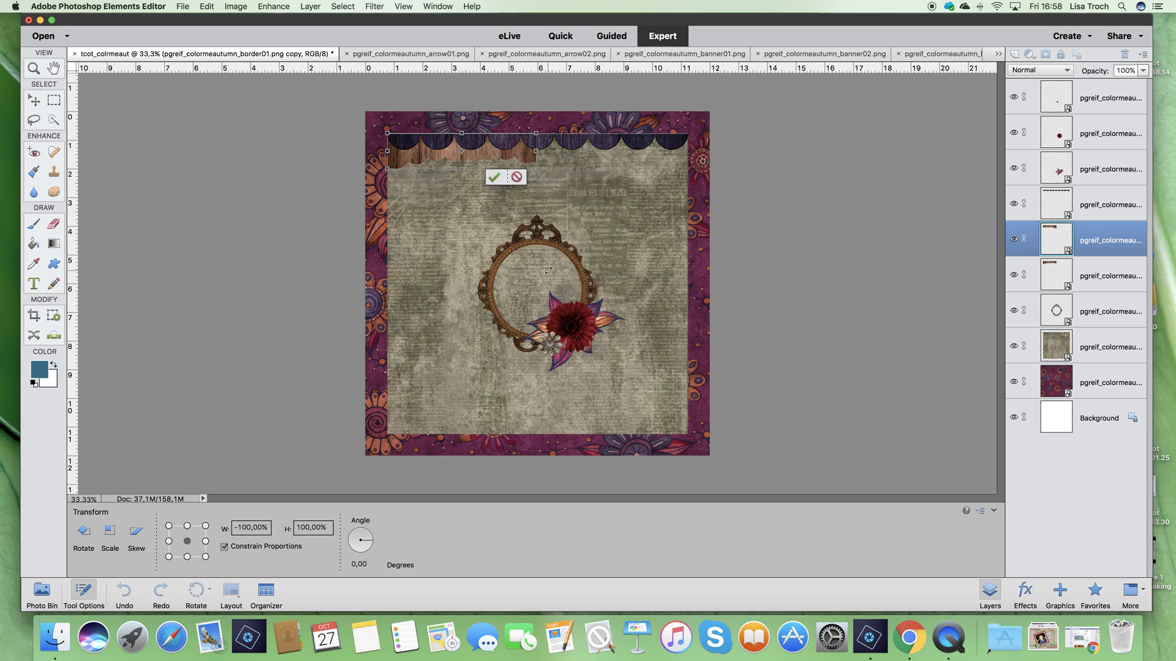
click(494, 177)
drag(534, 159, 660, 160)
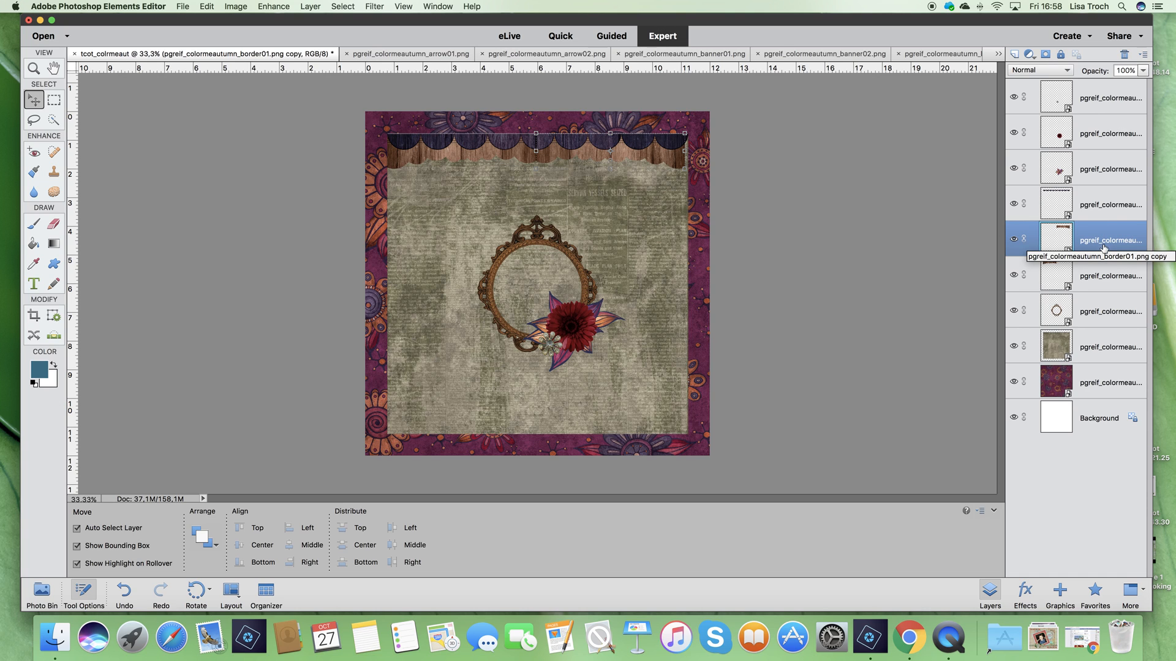
Nudge both wooden border layers right and scale them together to about 101.01% across the green paper's width, then select the floral paper.
shift+click(1094, 276)
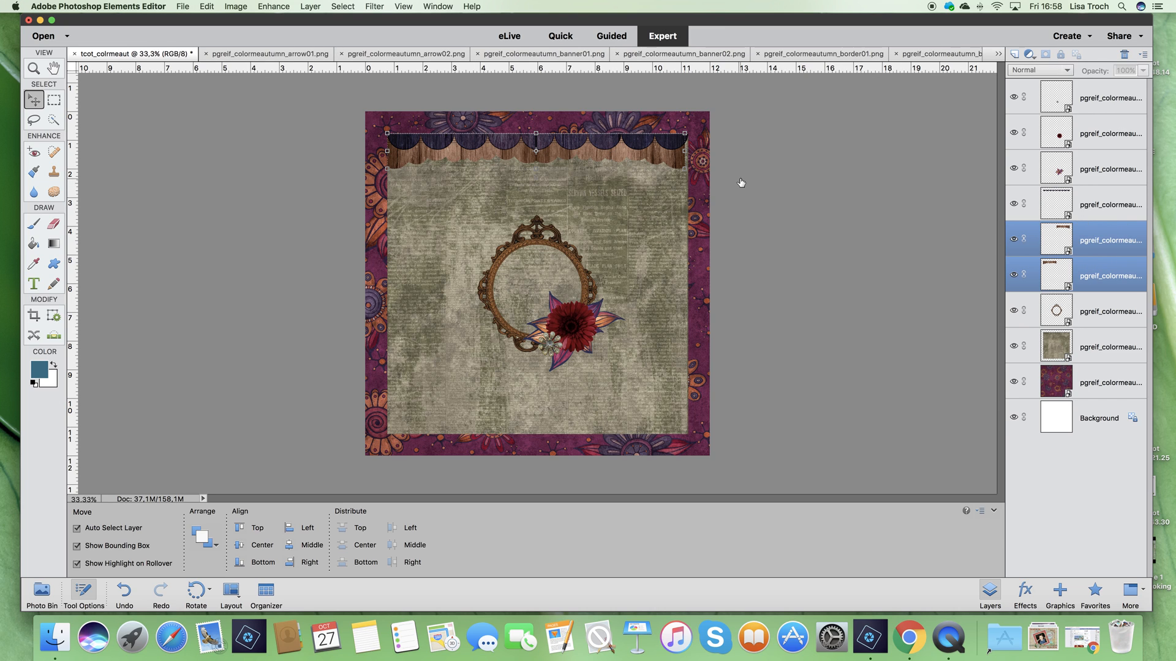
key(shift+Right)
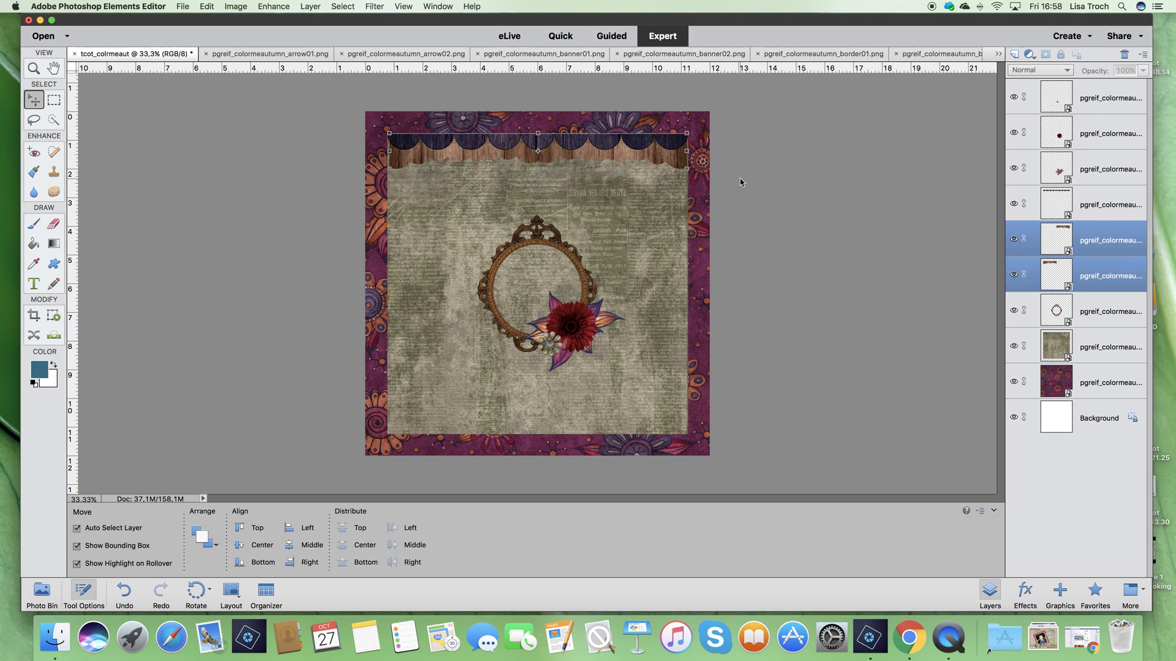
key(Right)
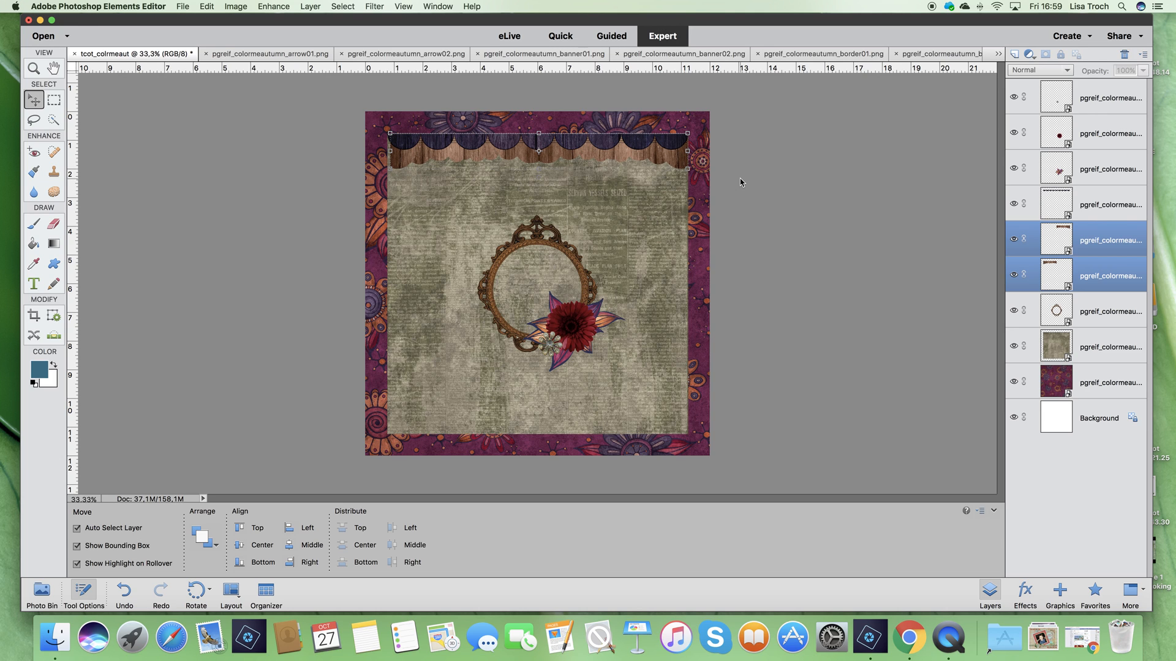
click(389, 171)
drag(389, 171, 387, 172)
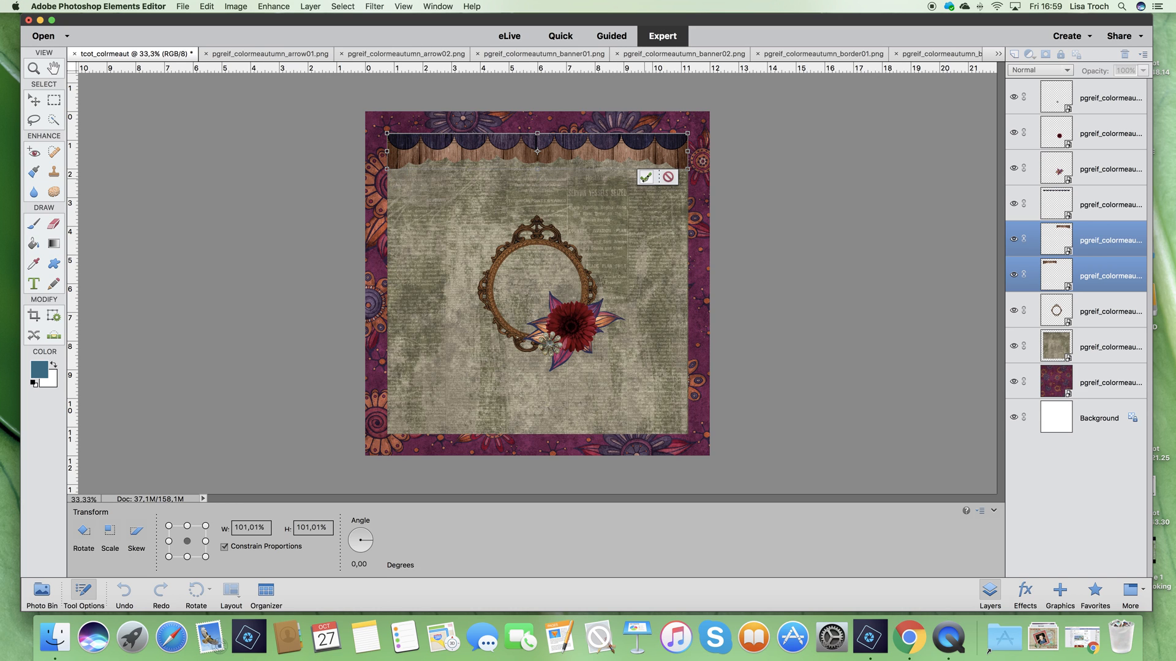
click(645, 177)
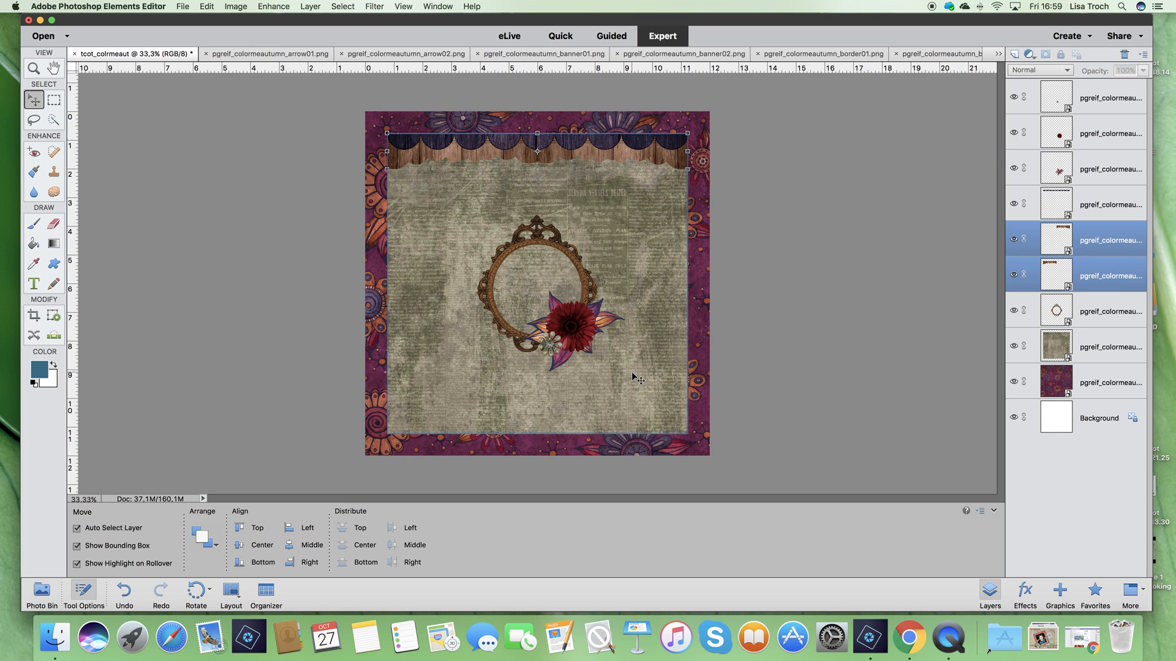
click(698, 387)
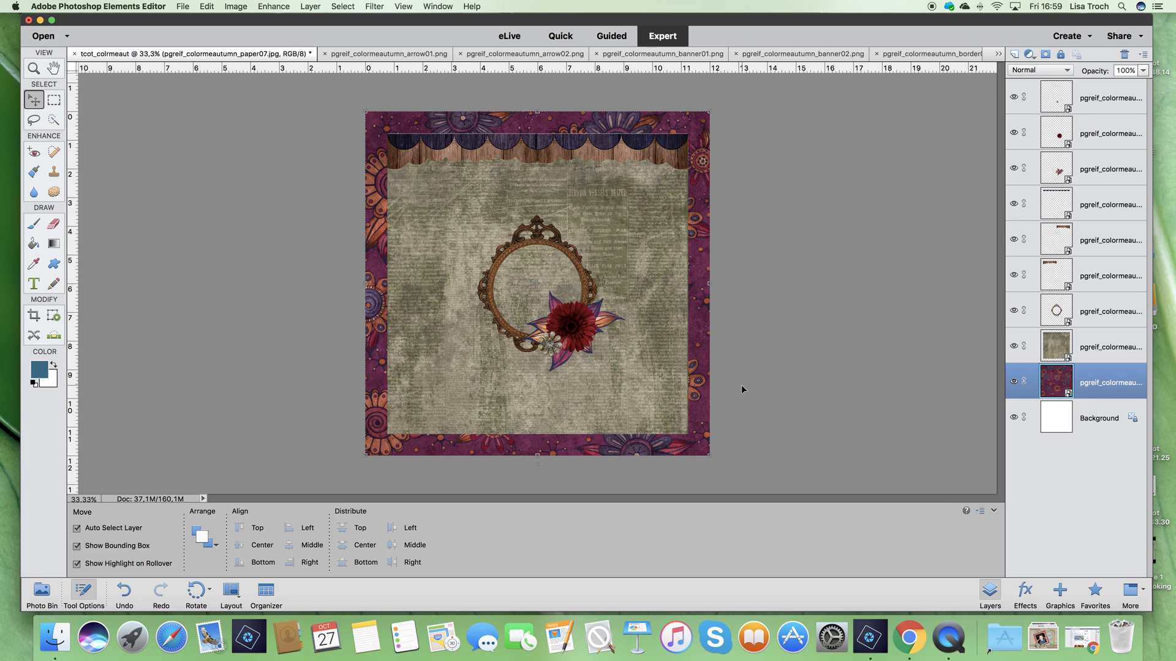